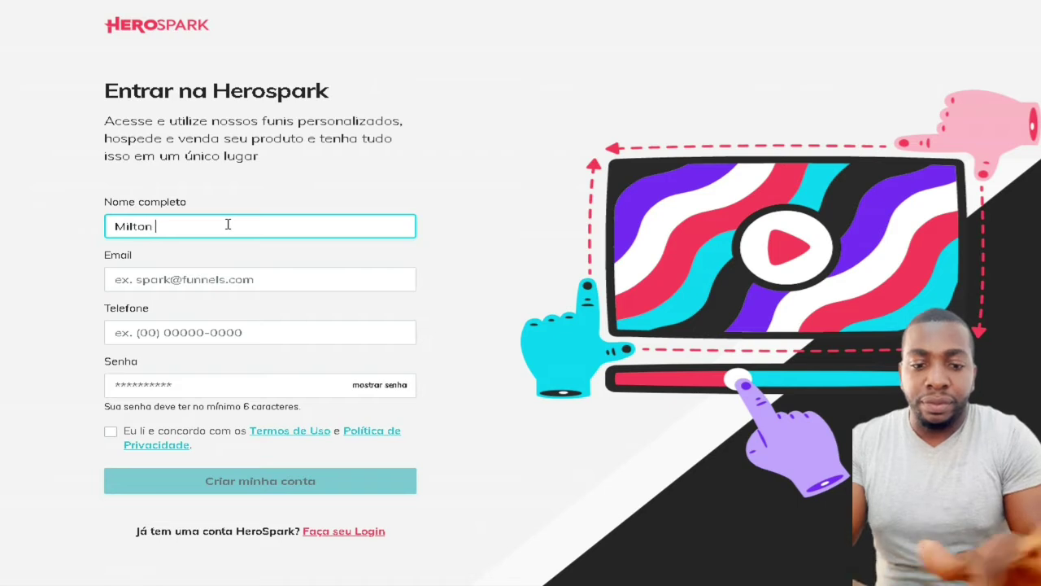
Enter the full name and e-mail on the HeroSpark sign-up form, then open a new browser tab
{"action": "type", "text": "Bhalove"}
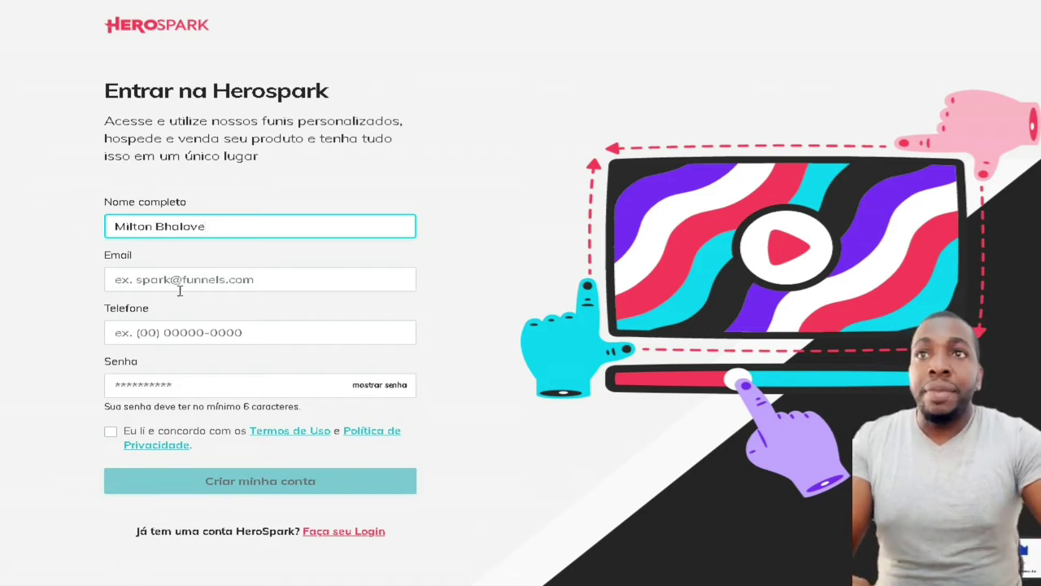
{"action": "left_click", "coordinate": [182, 283]}
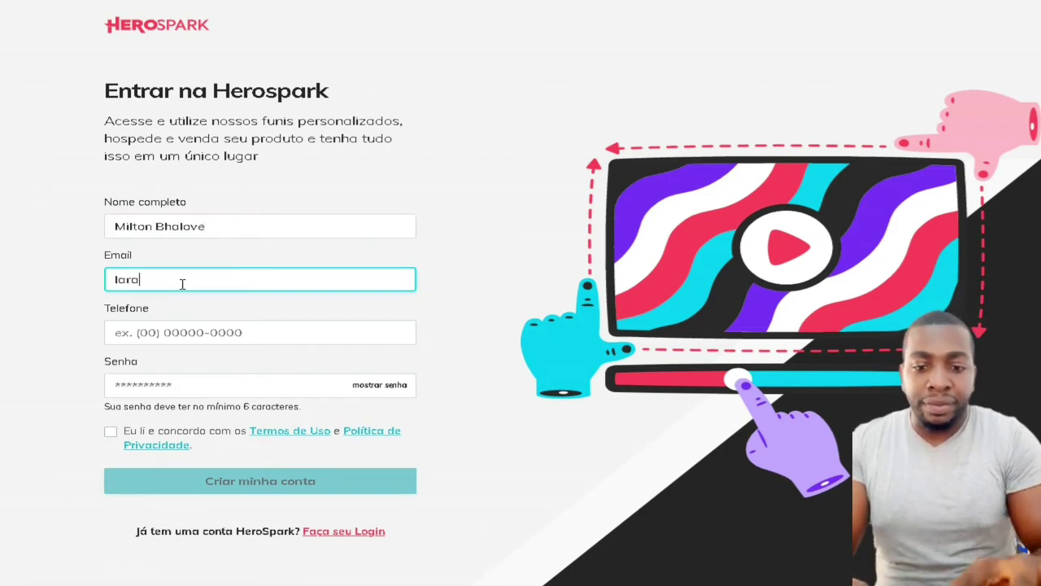
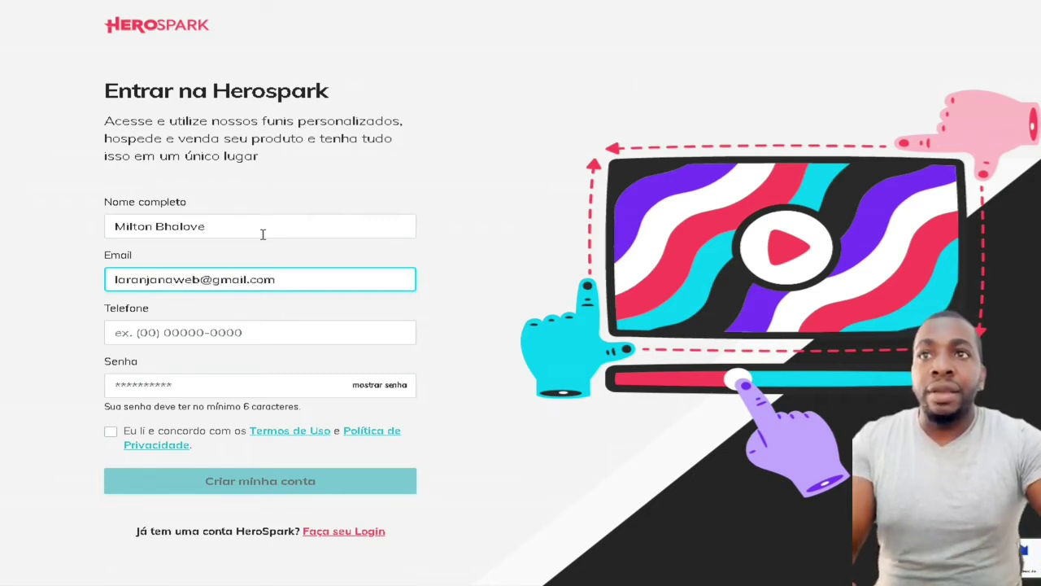
{"action": "left_click", "coordinate": [165, 334]}
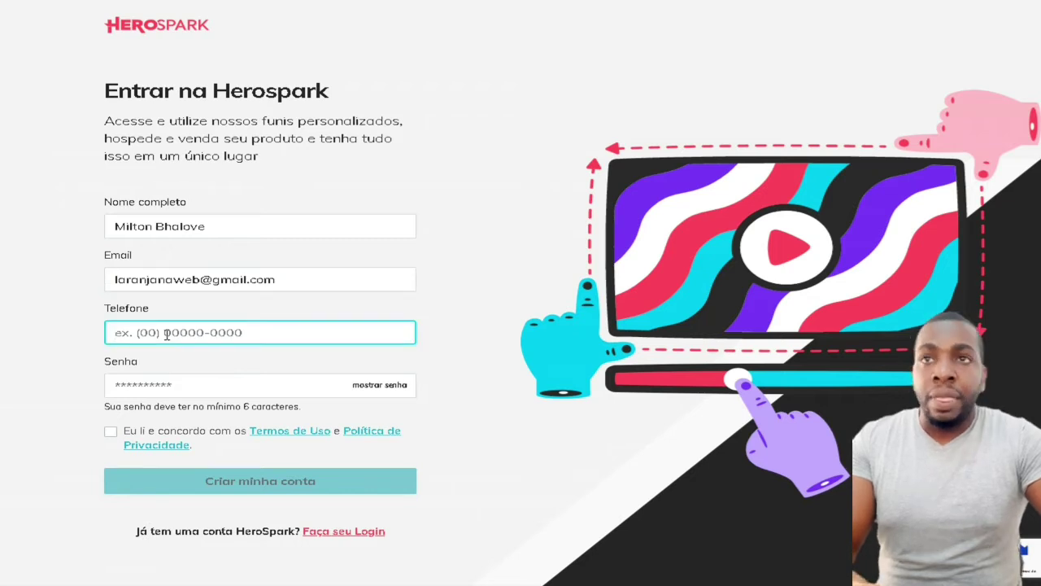
{"action": "left_click", "coordinate": [172, 380]}
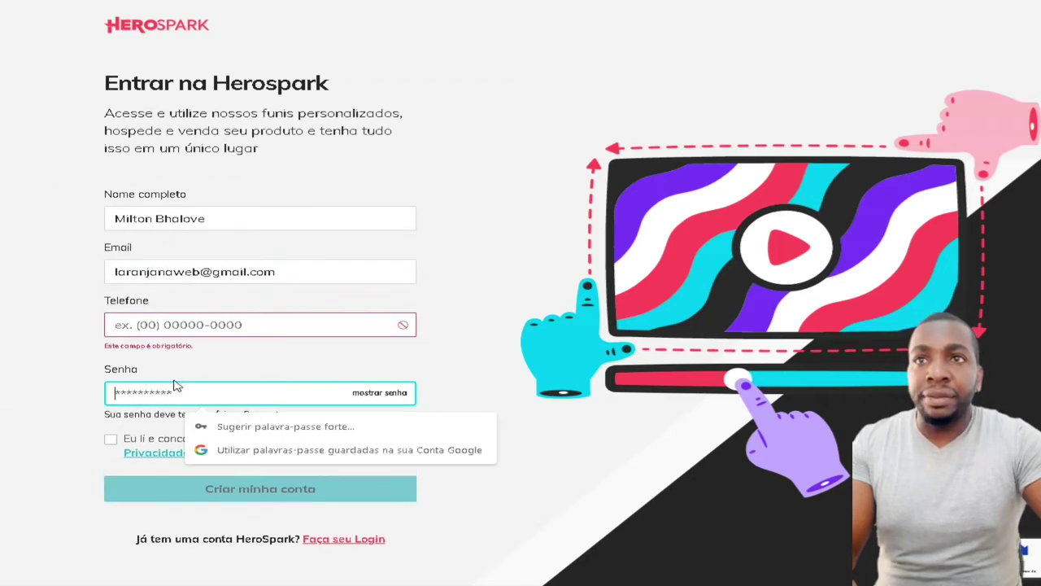
{"action": "left_click", "coordinate": [200, 324]}
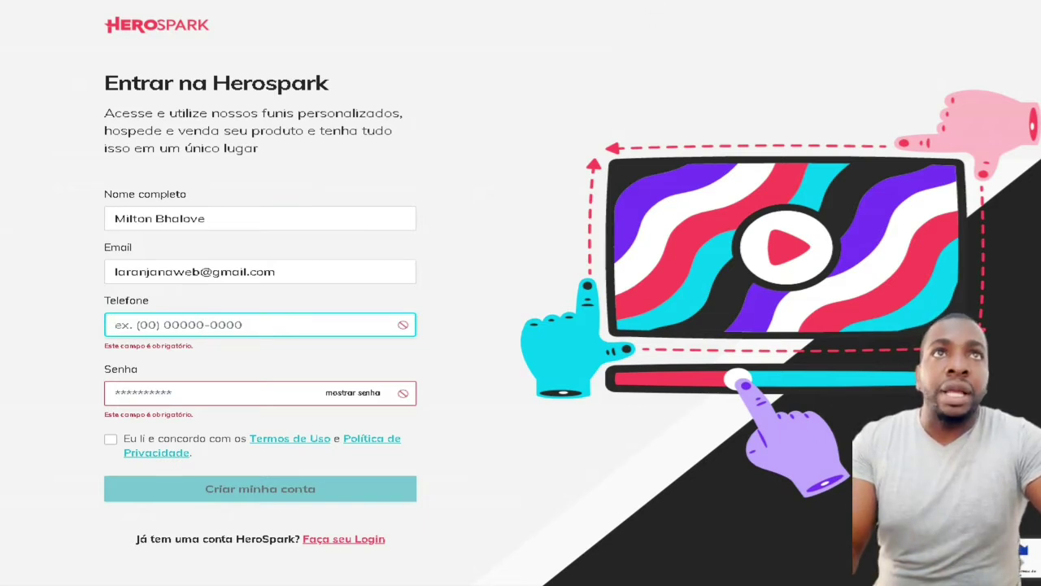
{"action": "left_click", "coordinate": [648, 0]}
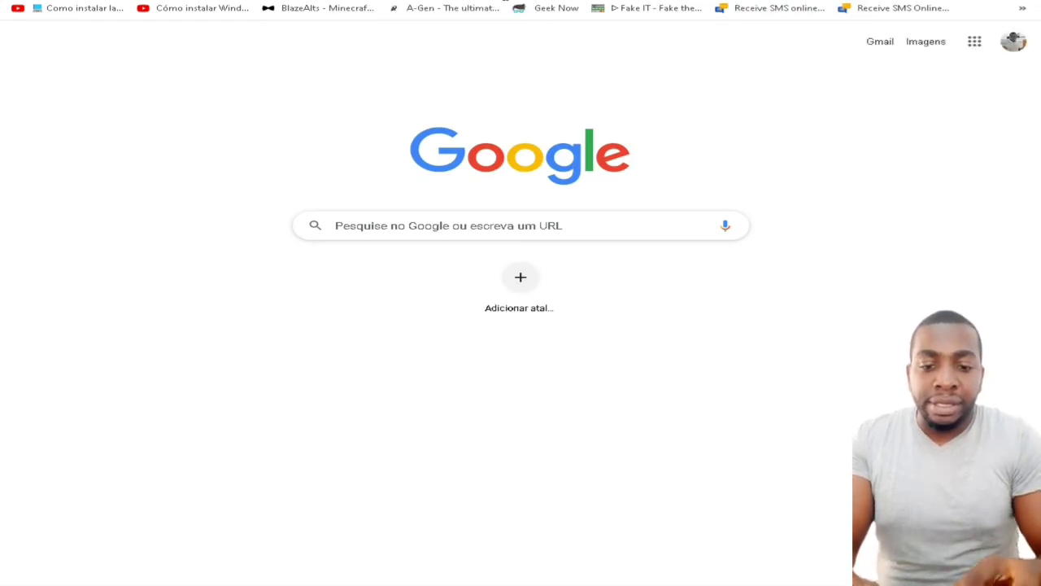
Search Google for 'number brazilian sms'
{"action": "type", "text": "number"}
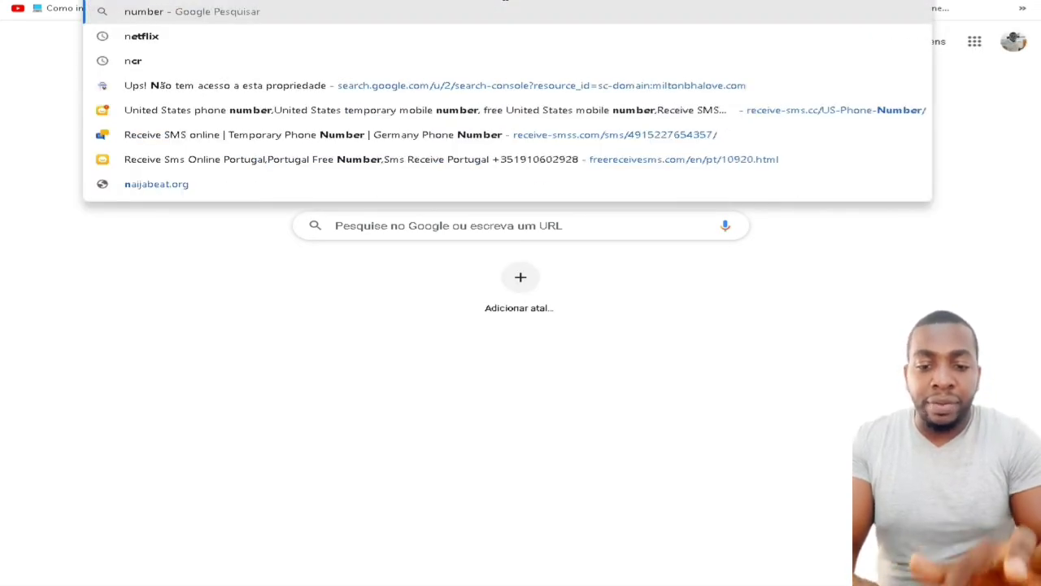
{"action": "type", "text": " braziliam"}
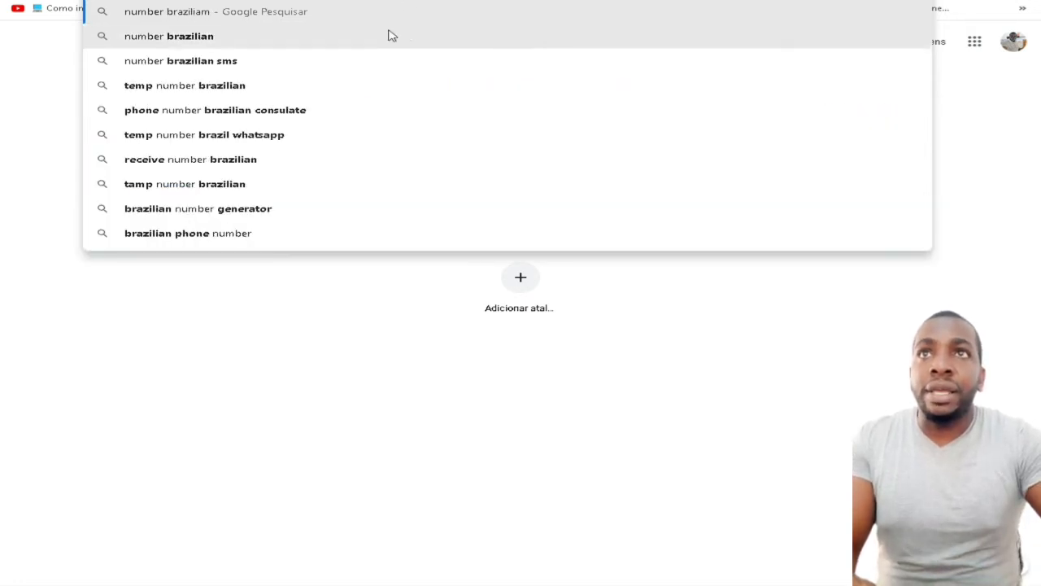
{"action": "left_click", "coordinate": [274, 65]}
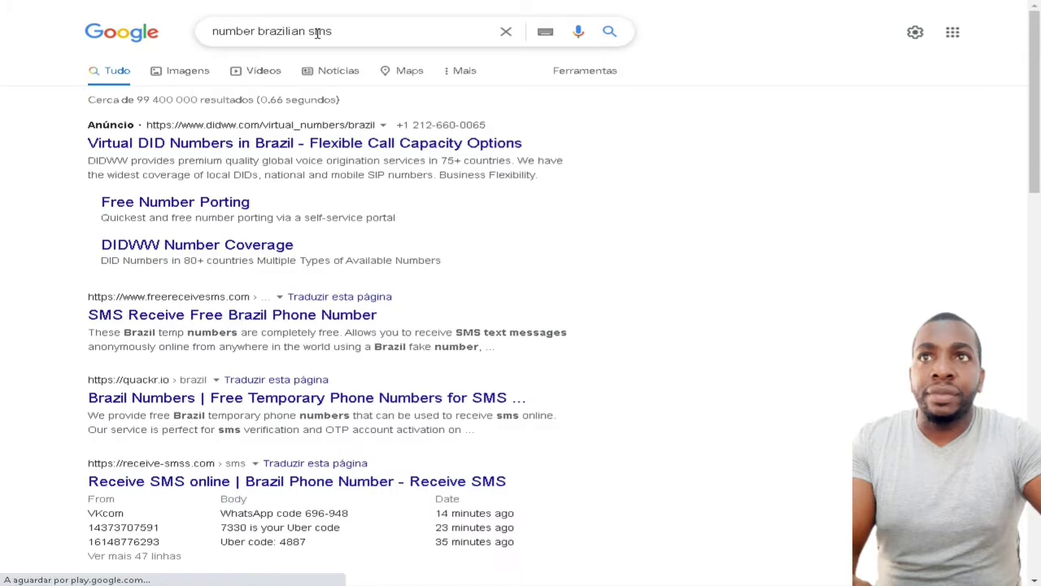
Copy the first free Brazilian phone number from the Receive SMS Online Brazil list
{"action": "left_click", "coordinate": [270, 320]}
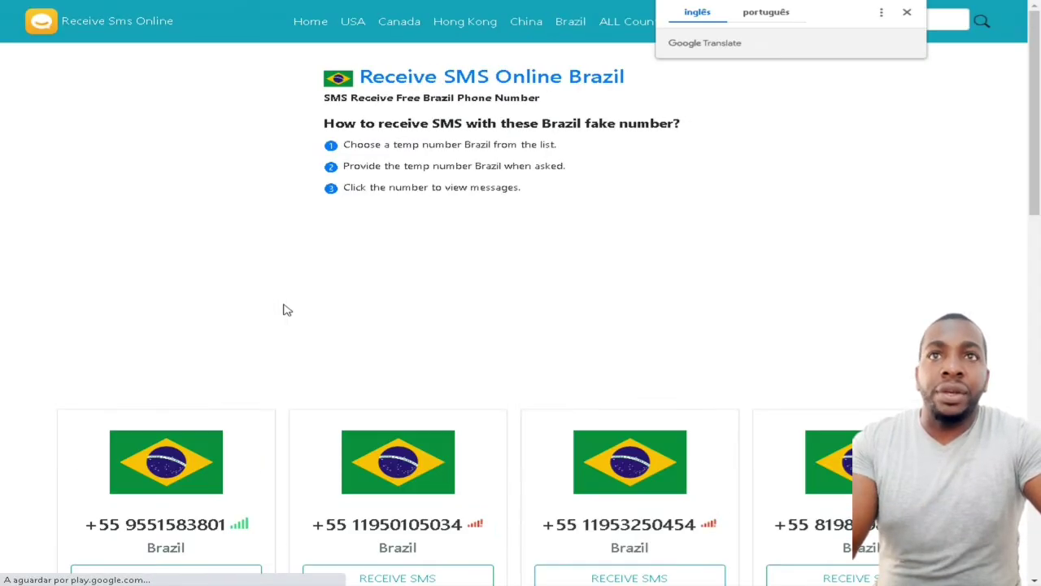
{"action": "scroll", "coordinate": [325, 289], "scroll_direction": "down", "scroll_amount": 2}
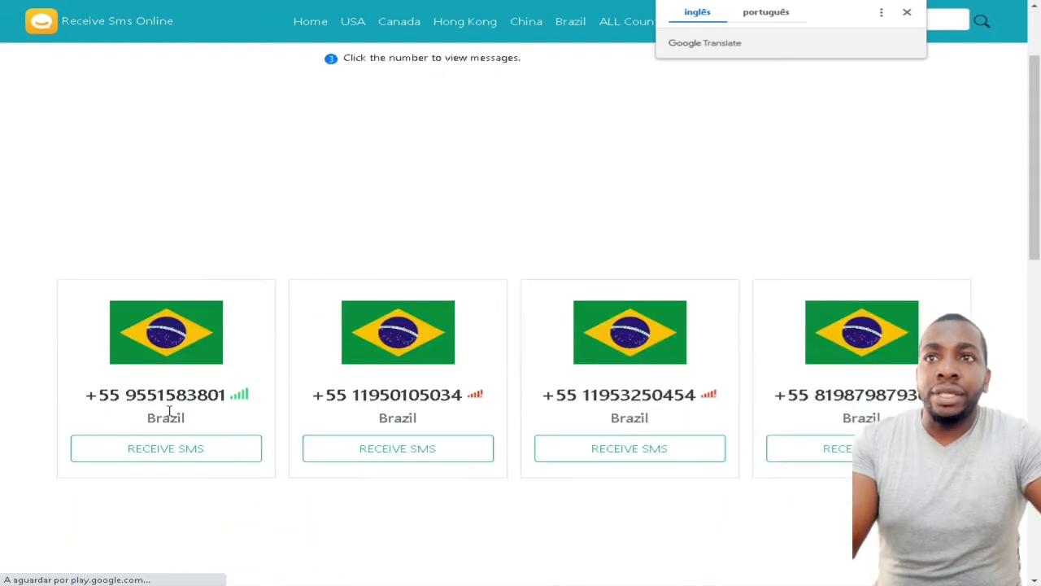
{"action": "left_click_drag", "start_coordinate": [98, 396], "coordinate": [228, 395]}
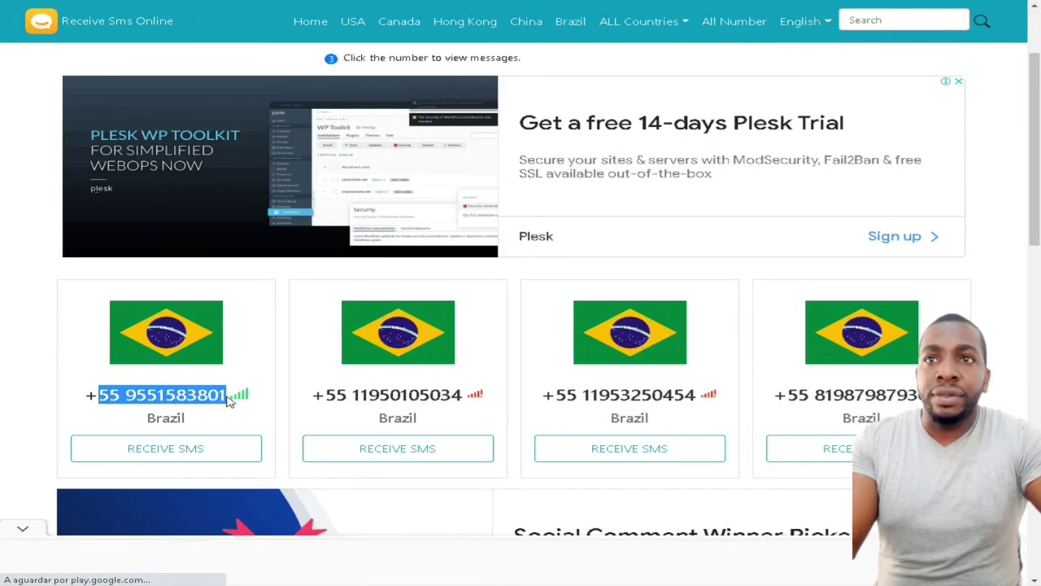
{"action": "right_click", "coordinate": [230, 395]}
{"action": "left_click", "coordinate": [252, 407]}
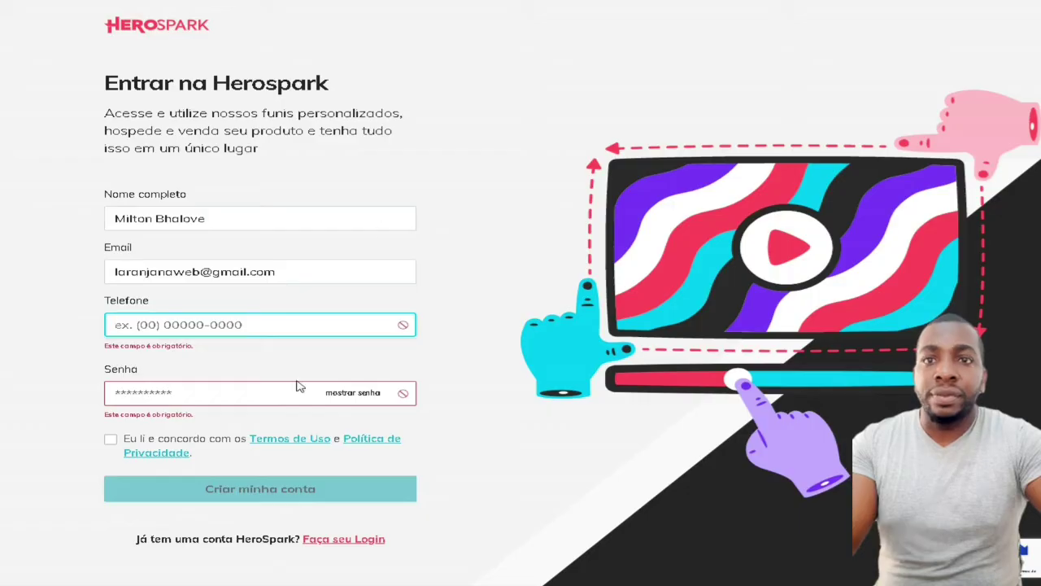
Paste the copied number as the phone, enter a password, accept the terms and create the account
{"action": "key", "text": "ctrl+v"}
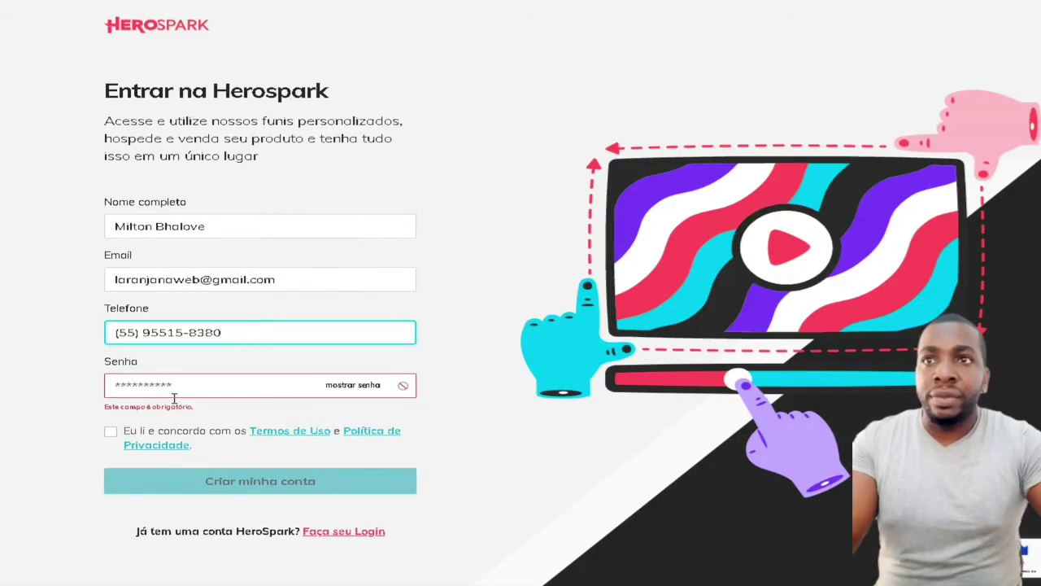
{"action": "left_click", "coordinate": [172, 384]}
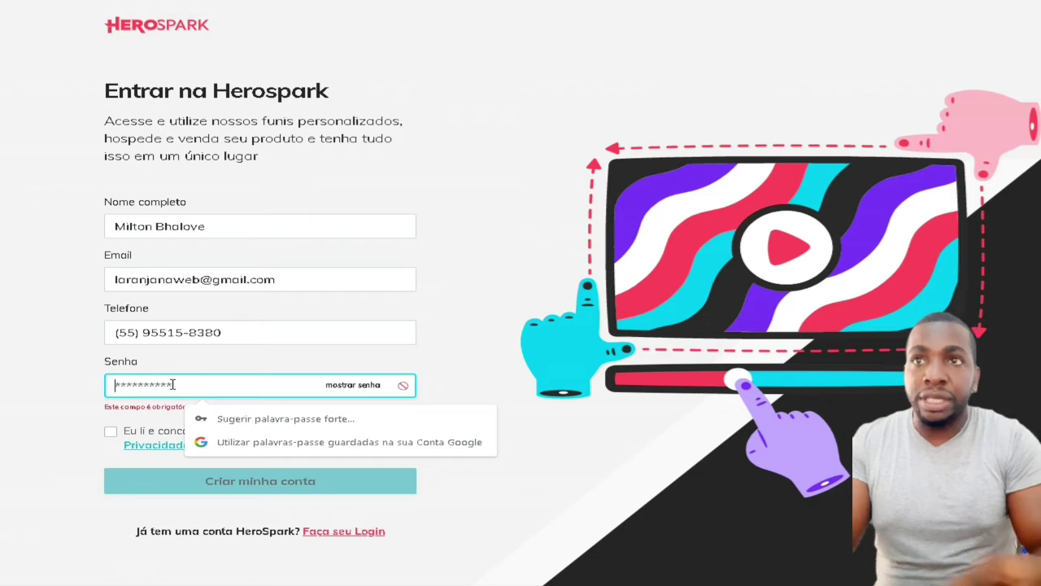
{"action": "type", "text": "1234567890"}
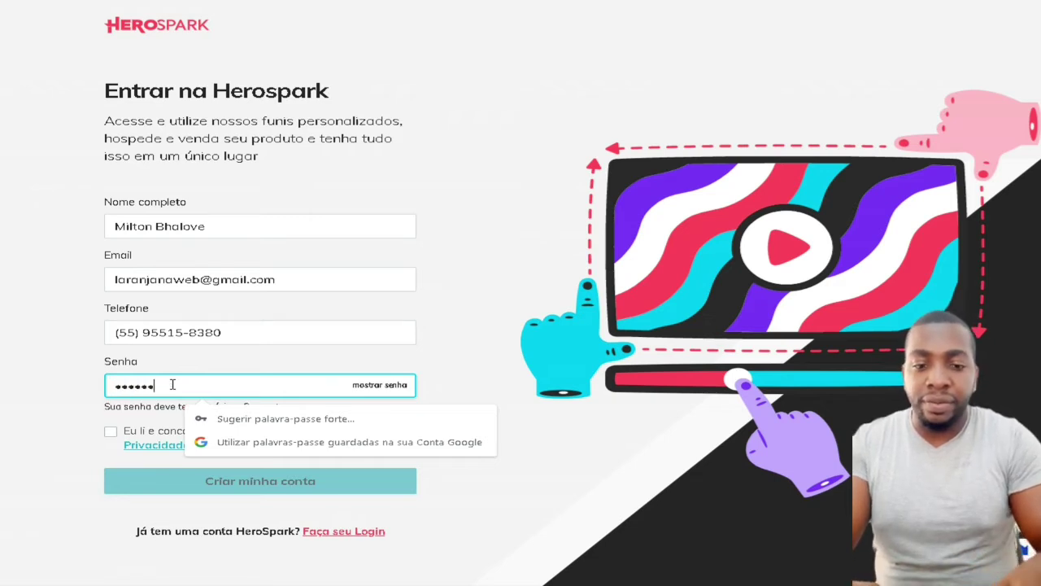
{"action": "type", "text": "1"}
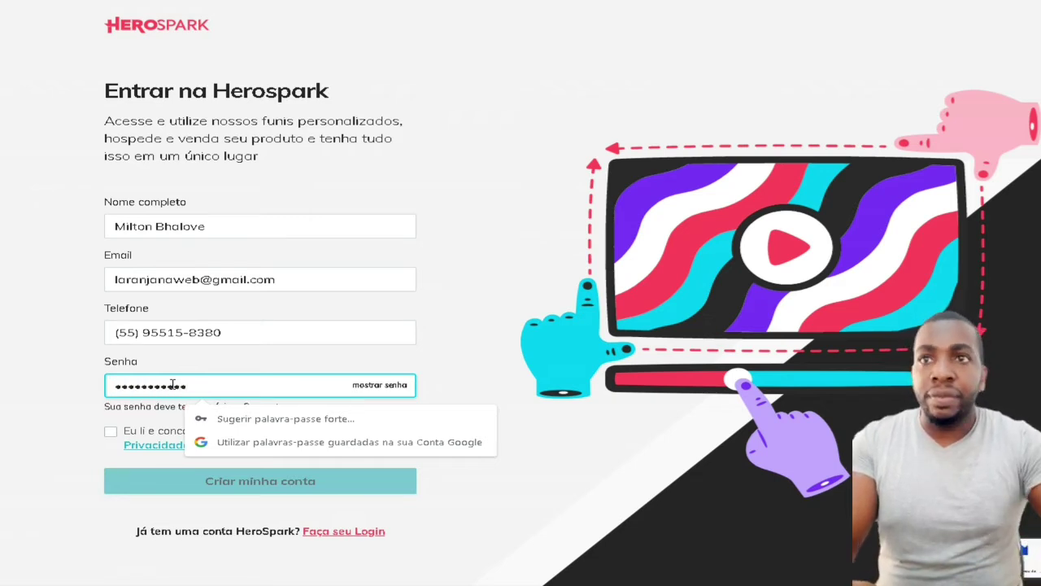
{"action": "left_click", "coordinate": [101, 433]}
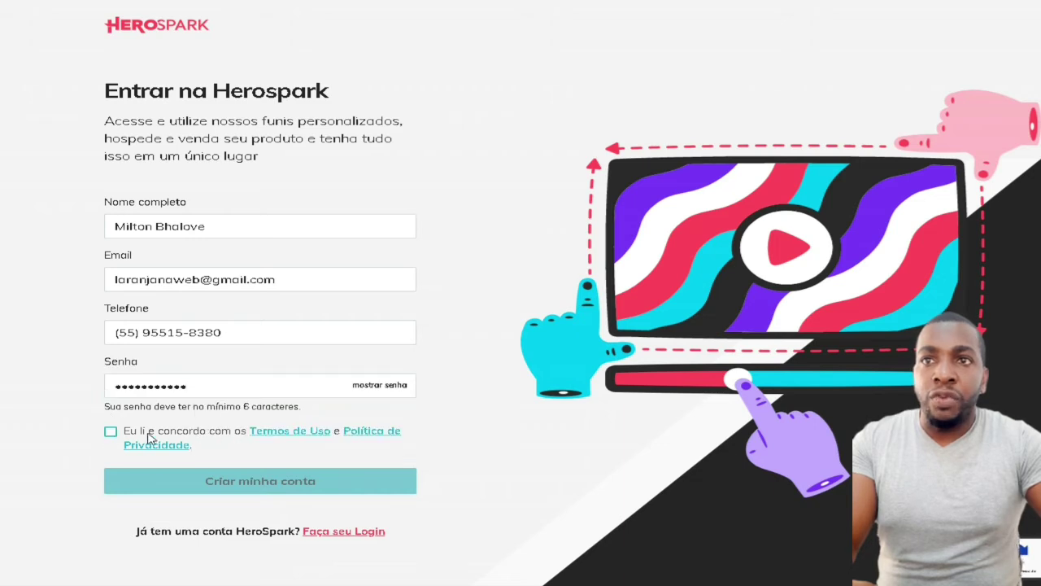
{"action": "left_click", "coordinate": [112, 432]}
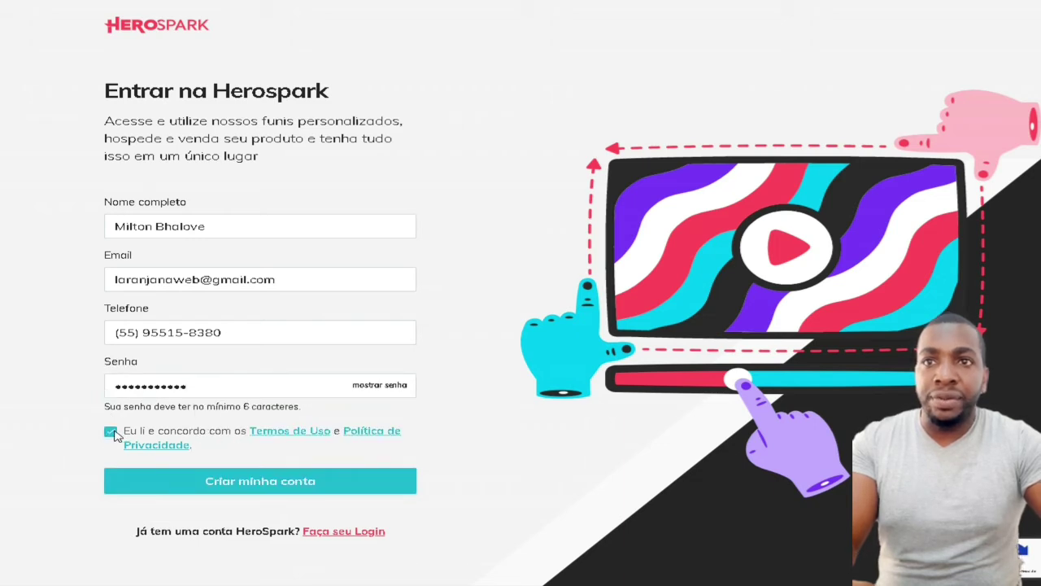
{"action": "left_click", "coordinate": [242, 488]}
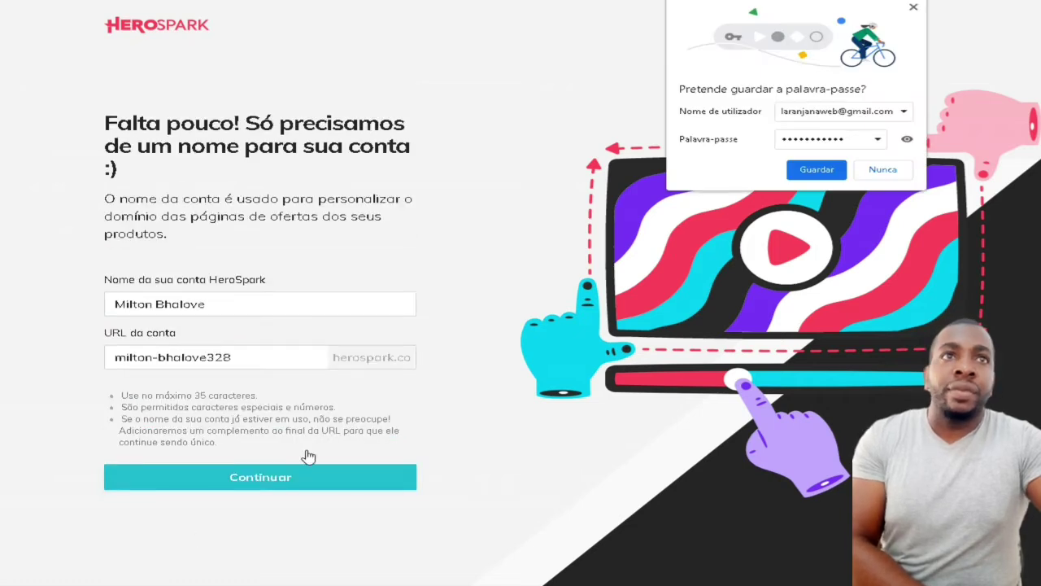
Decline saving the browser password and submit the prefilled account name and URL
{"action": "left_click", "coordinate": [881, 173]}
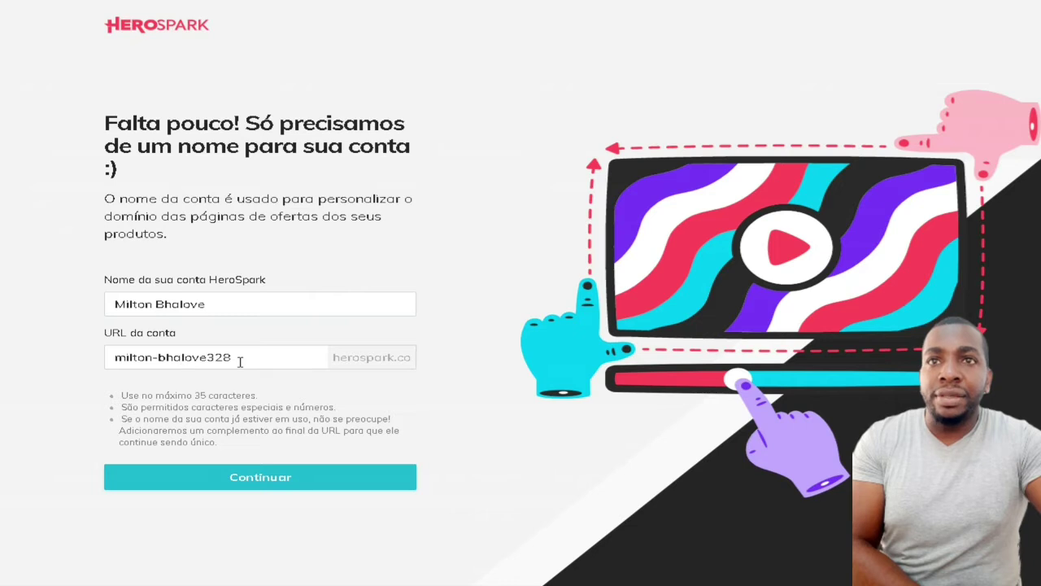
{"action": "left_click", "coordinate": [295, 480]}
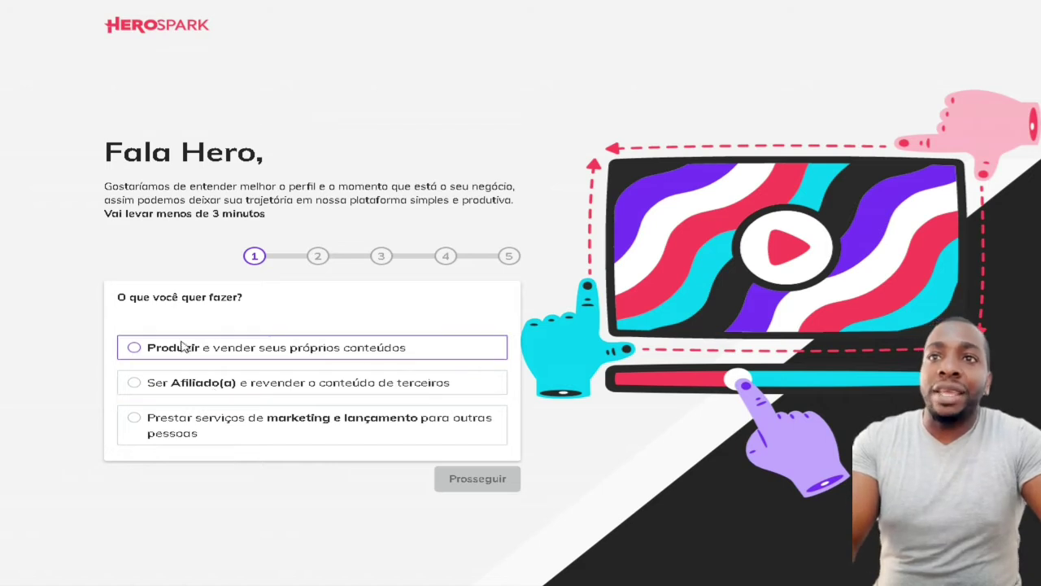
Answer 'Ser Afiliado(a)' and finish the onboarding questionnaire
{"action": "left_click", "coordinate": [167, 391]}
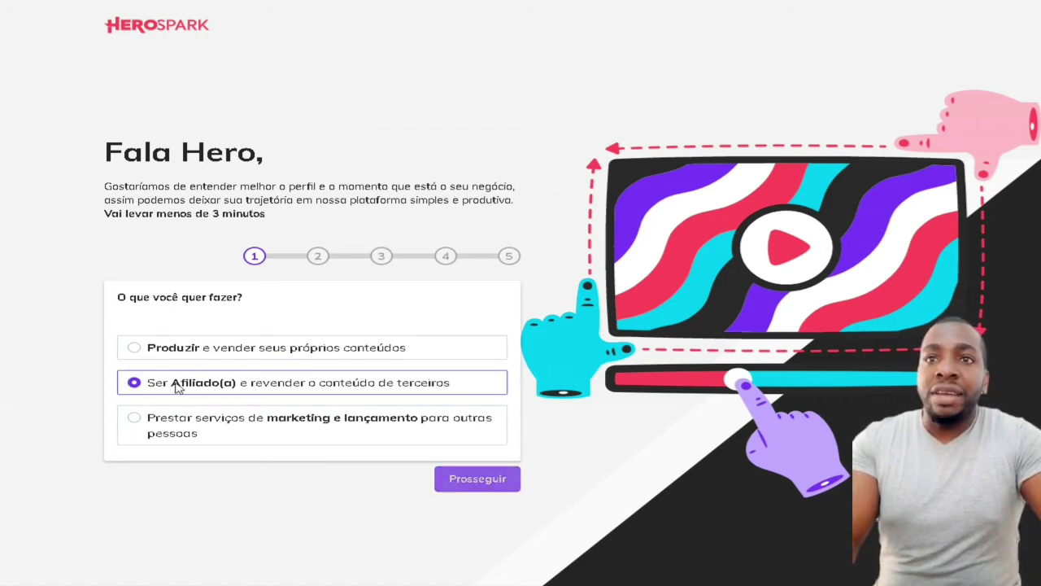
{"action": "left_click", "coordinate": [478, 481]}
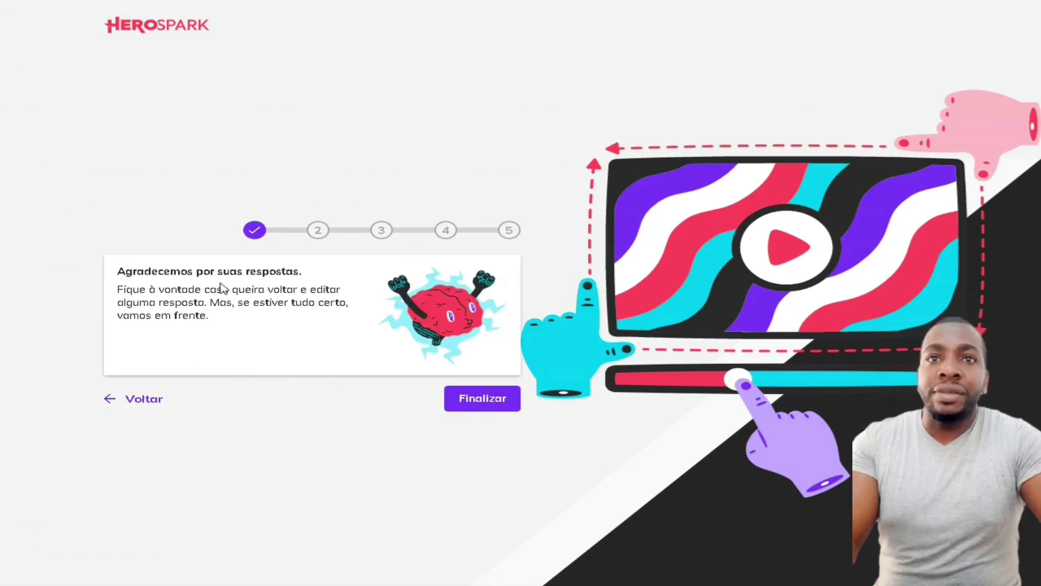
{"action": "left_click", "coordinate": [480, 398]}
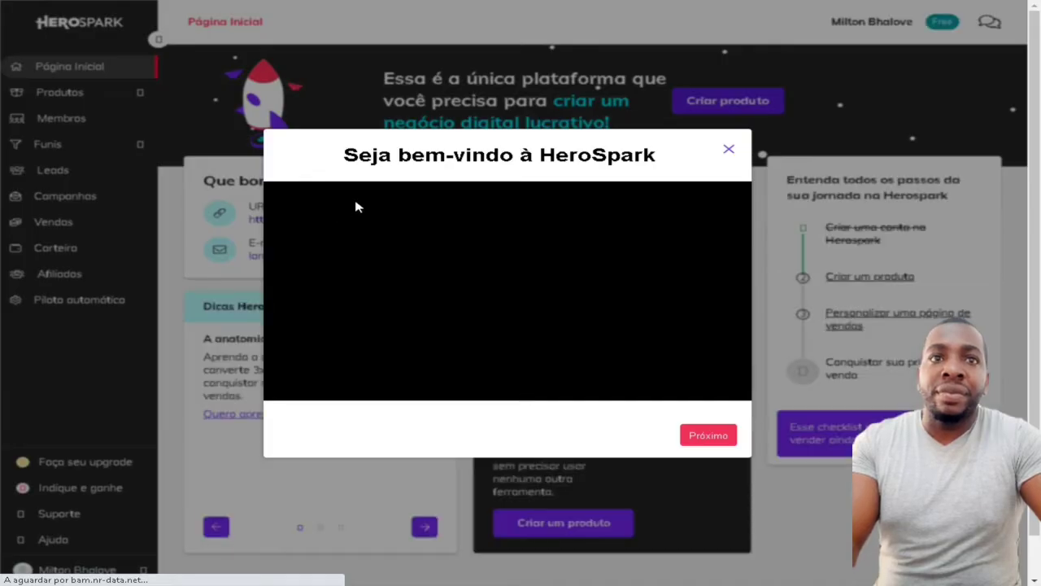
Close the welcome video and review the Página Inicial dashboard with its setup checklist
{"action": "key", "text": "Escape"}
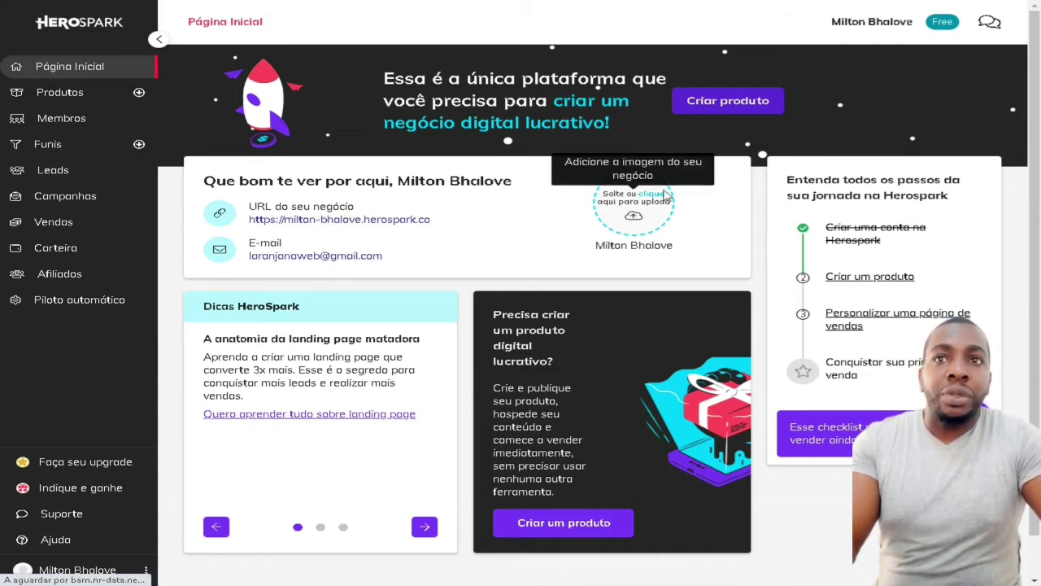
{"action": "scroll", "coordinate": [622, 233], "scroll_direction": "down", "scroll_amount": 1}
{"action": "scroll", "coordinate": [623, 233], "scroll_direction": "up", "scroll_amount": 1}
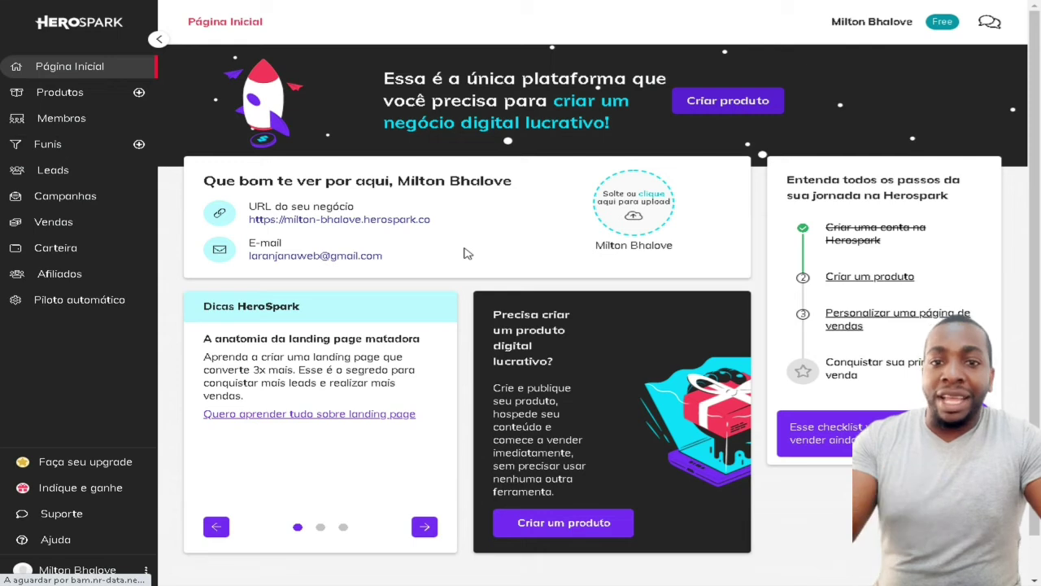
Browse Produtos, Membros, Funis, Leads, Campanhas, Vendas and Carteira, ending on Afiliados
{"action": "left_click", "coordinate": [73, 97]}
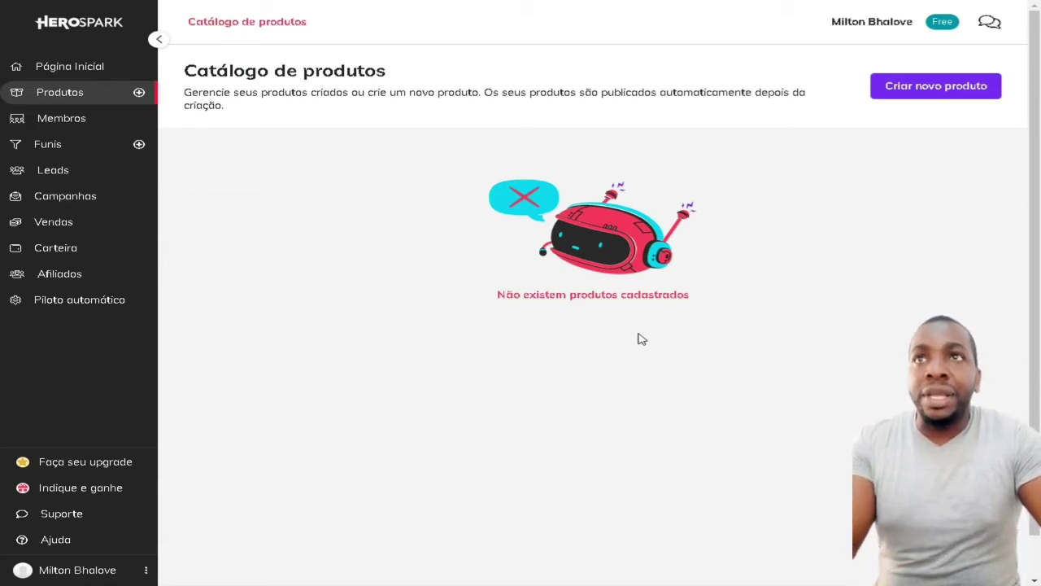
{"action": "left_click", "coordinate": [81, 128]}
{"action": "left_click", "coordinate": [75, 151]}
{"action": "left_click", "coordinate": [78, 171]}
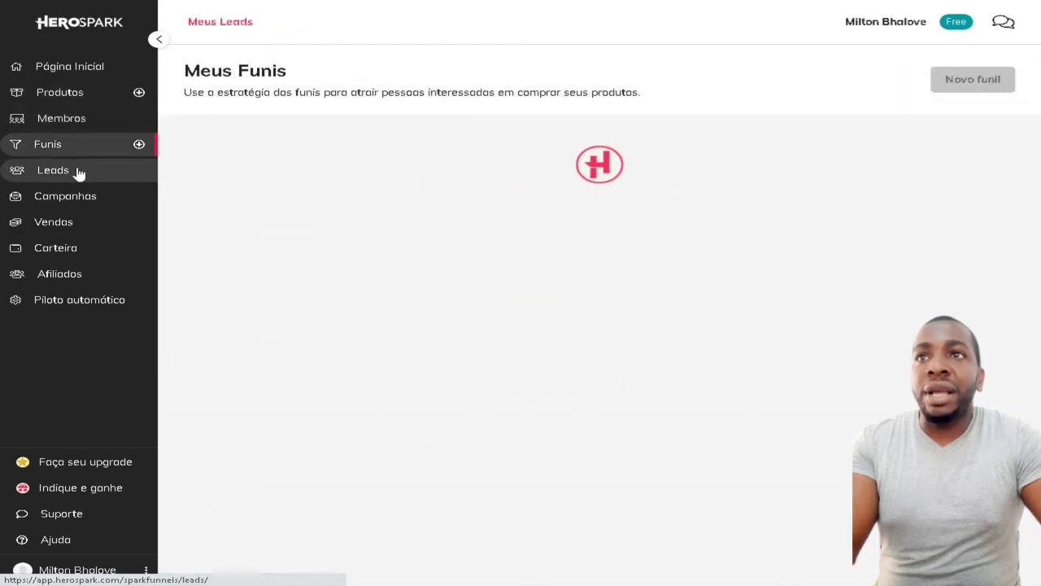
{"action": "left_click", "coordinate": [83, 199]}
{"action": "left_click", "coordinate": [85, 232]}
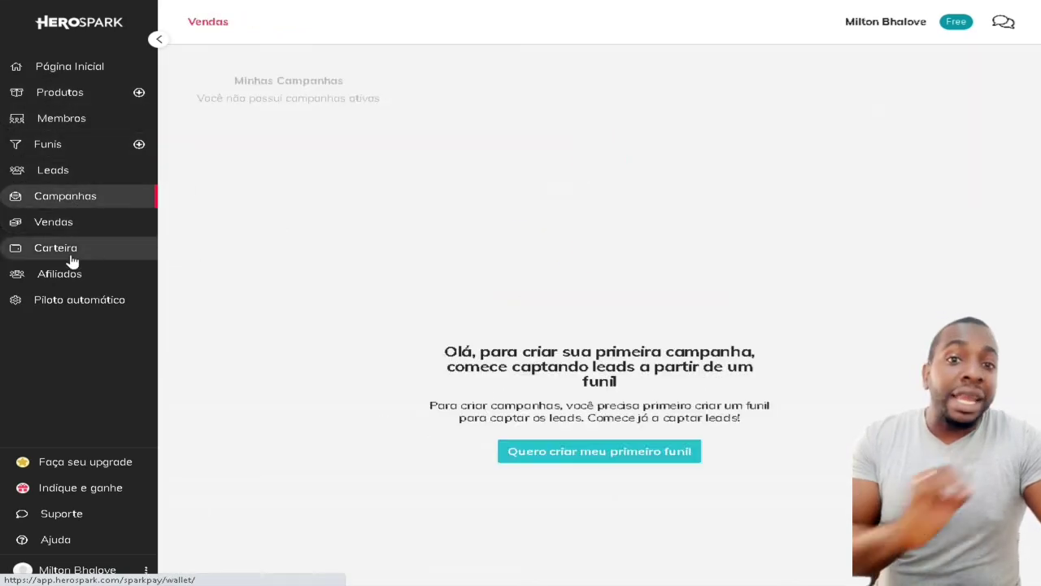
{"action": "left_click", "coordinate": [71, 257]}
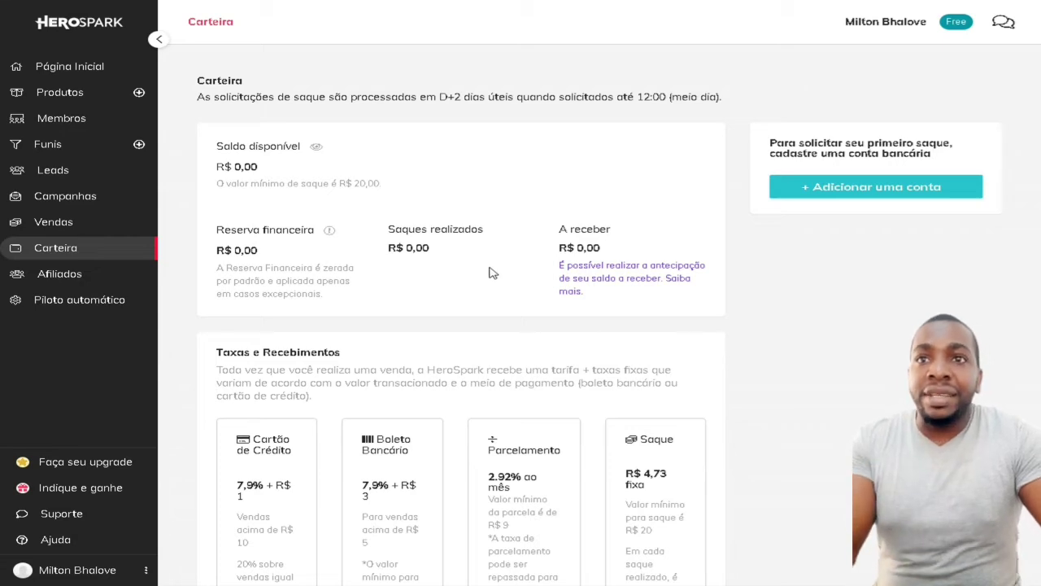
{"action": "left_click", "coordinate": [82, 282]}
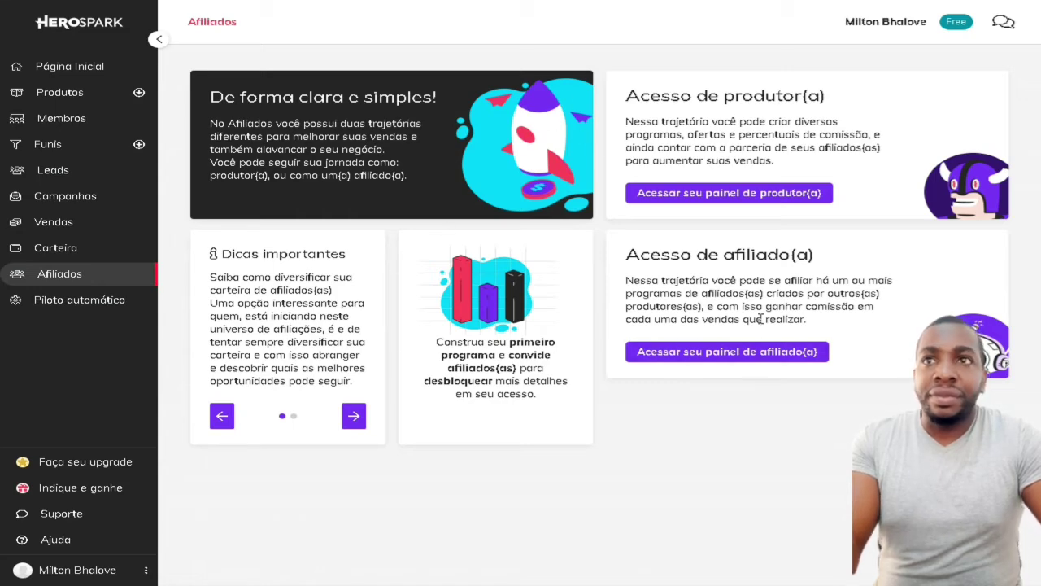
Go from Página Inicial to Produtos and start a new product with 'Criar novo produto'
{"action": "left_click", "coordinate": [82, 68]}
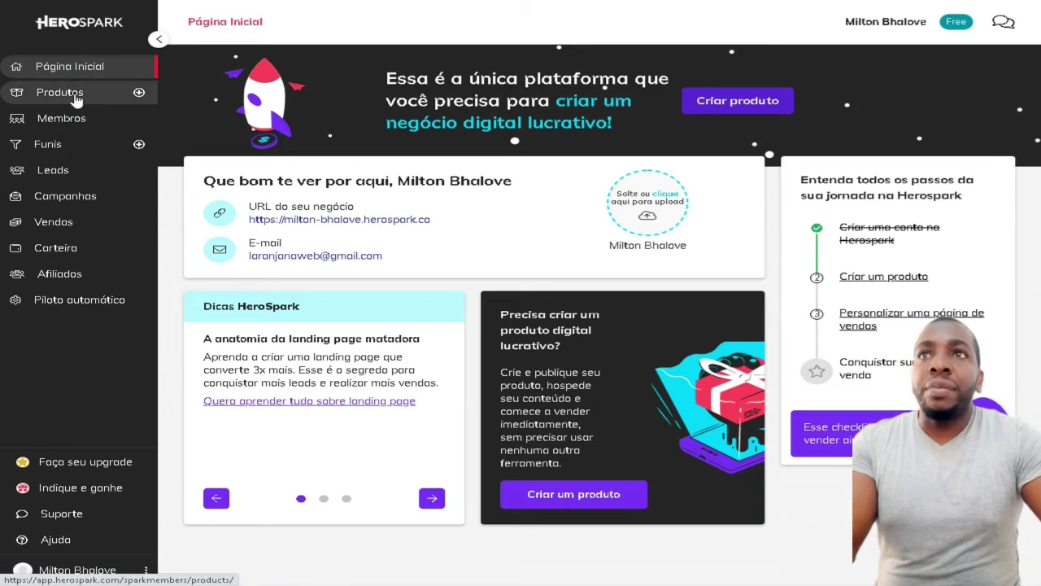
{"action": "left_click", "coordinate": [71, 96]}
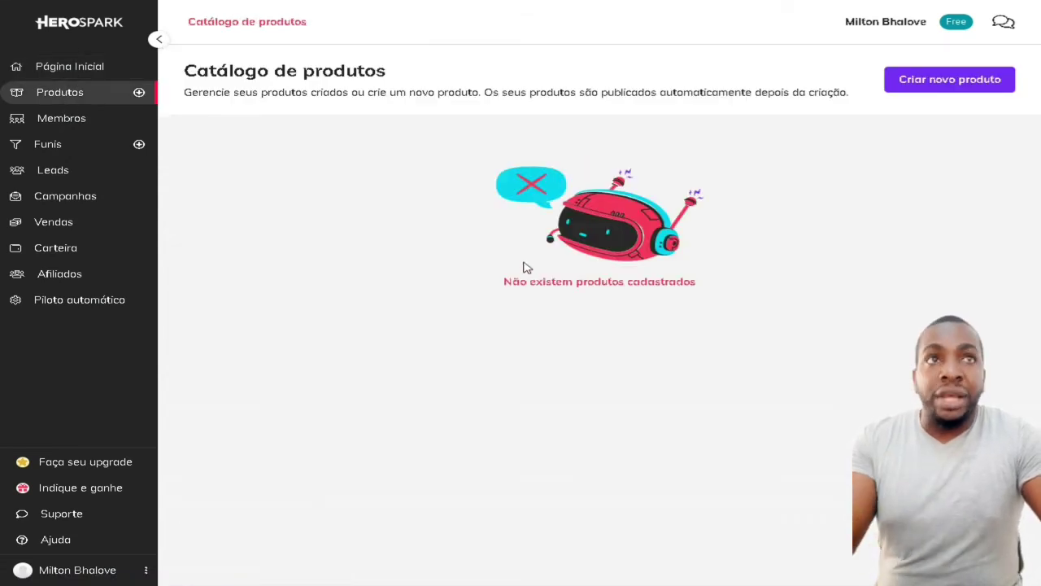
{"action": "left_click", "coordinate": [968, 89]}
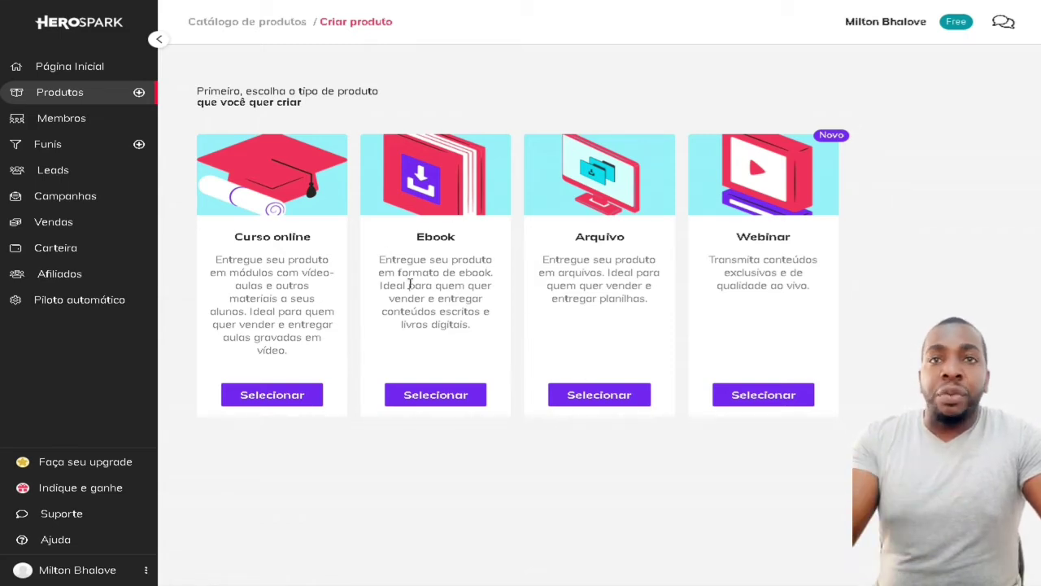
Choose Ebook, name it the creator's name plus ' - Tecnologia', and pick Tecnologia da Informação
{"action": "left_click", "coordinate": [426, 398]}
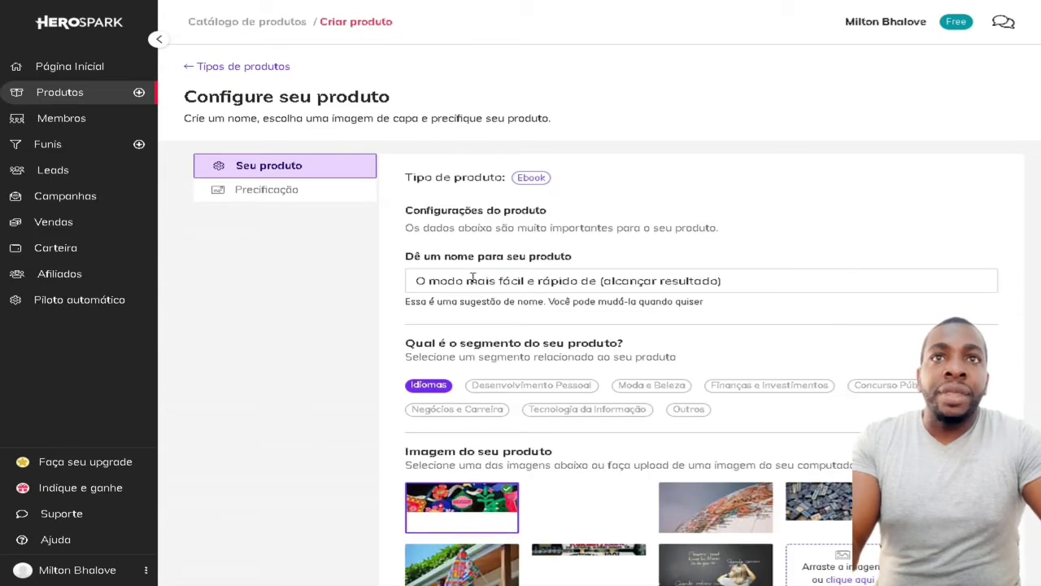
{"action": "left_click_drag", "start_coordinate": [750, 285], "coordinate": [301, 294]}
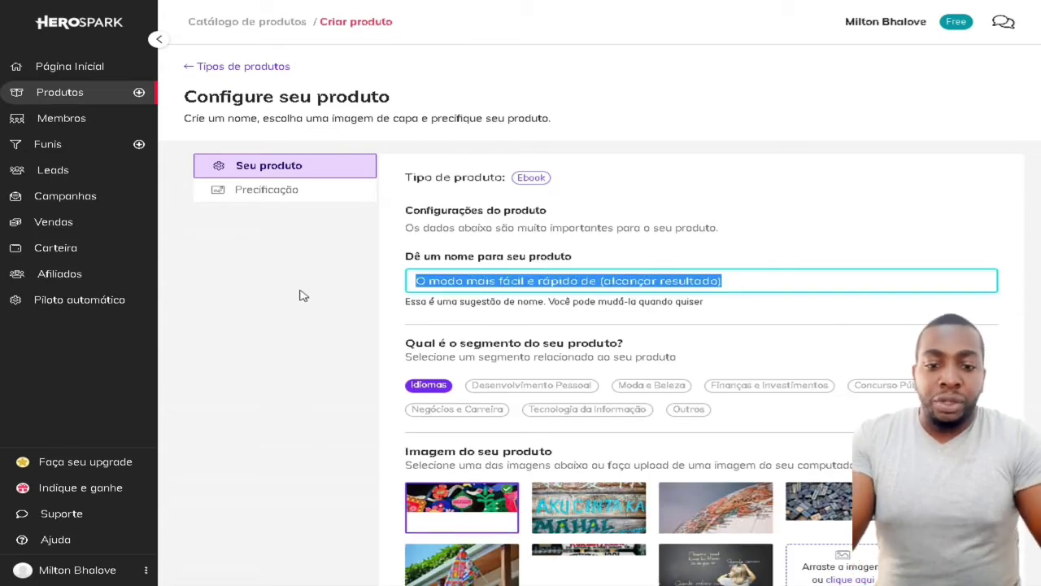
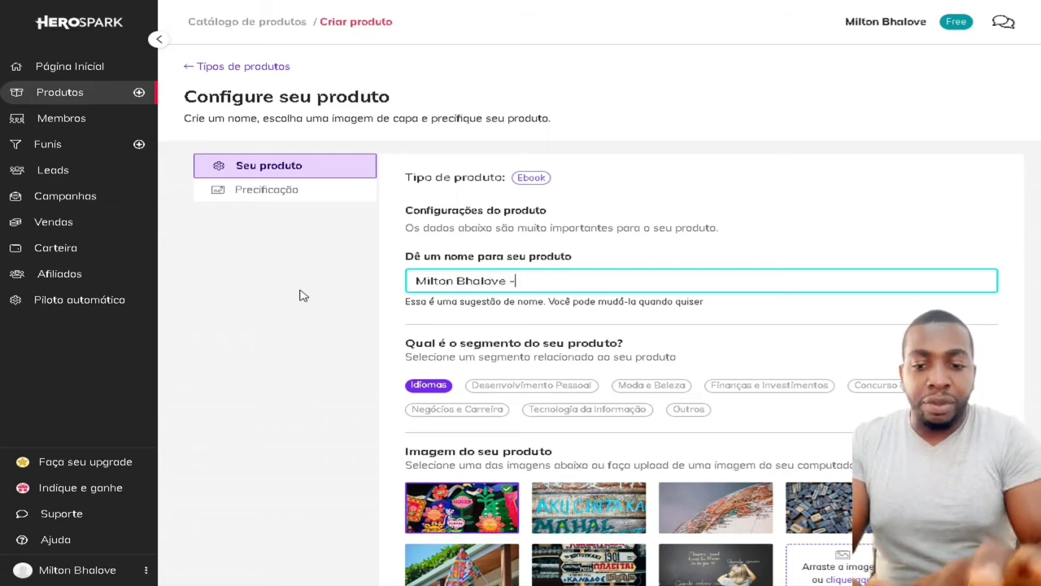
{"action": "type", "text": " Tecnol"}
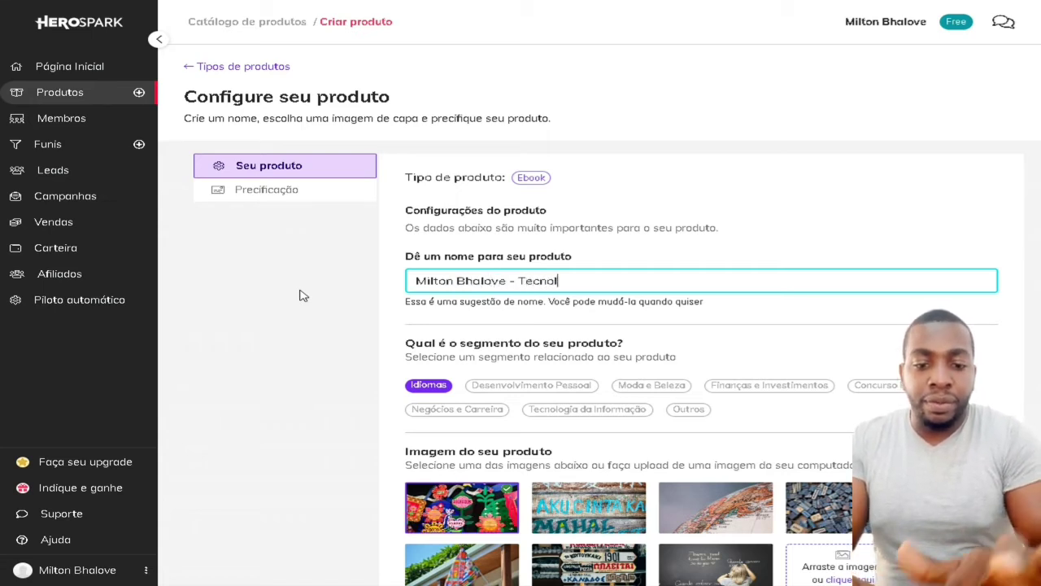
{"action": "type", "text": "ogia"}
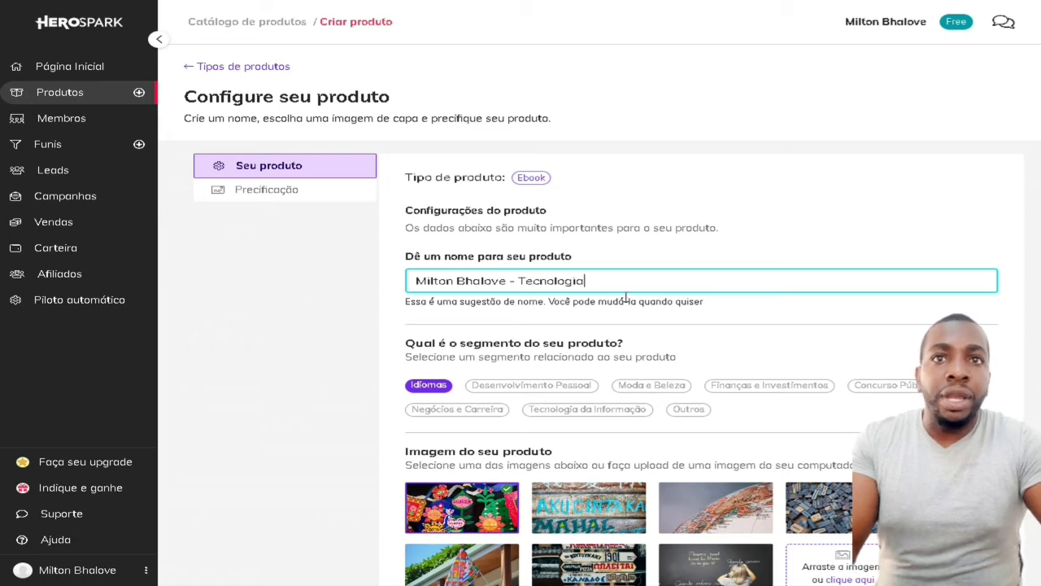
{"action": "left_click_drag", "start_coordinate": [483, 343], "coordinate": [635, 344]}
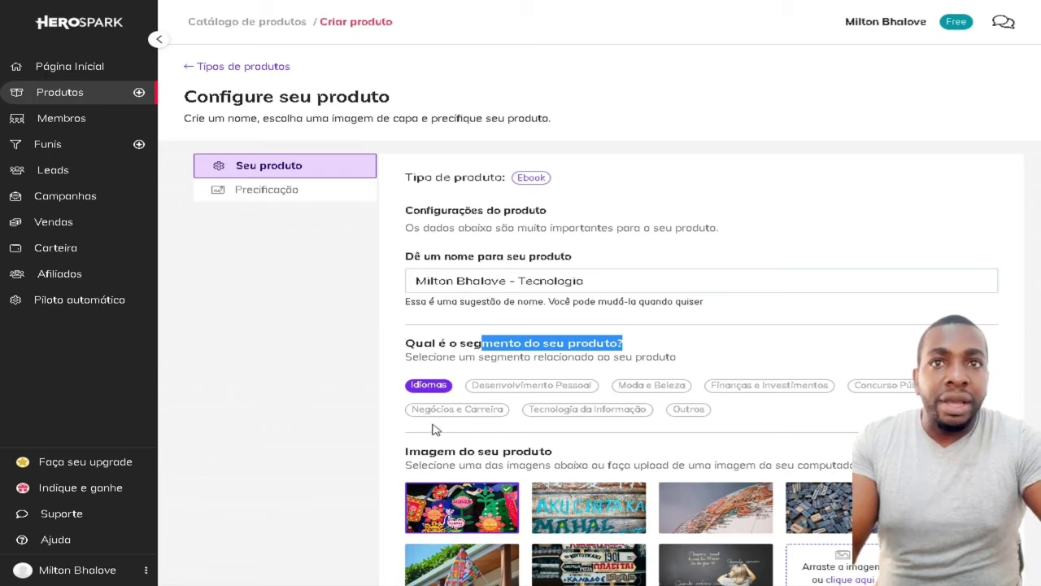
Set the segment to Tecnologia da Informação, pick the lab workstation photo as cover, and continue
{"action": "left_click", "coordinate": [594, 412]}
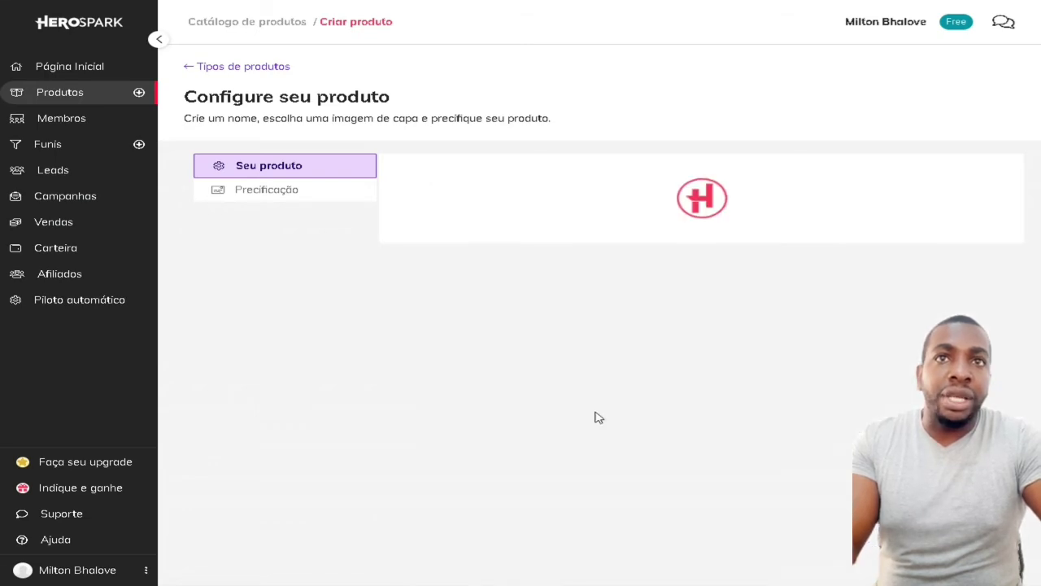
{"action": "scroll", "coordinate": [632, 331], "scroll_direction": "down", "scroll_amount": 2}
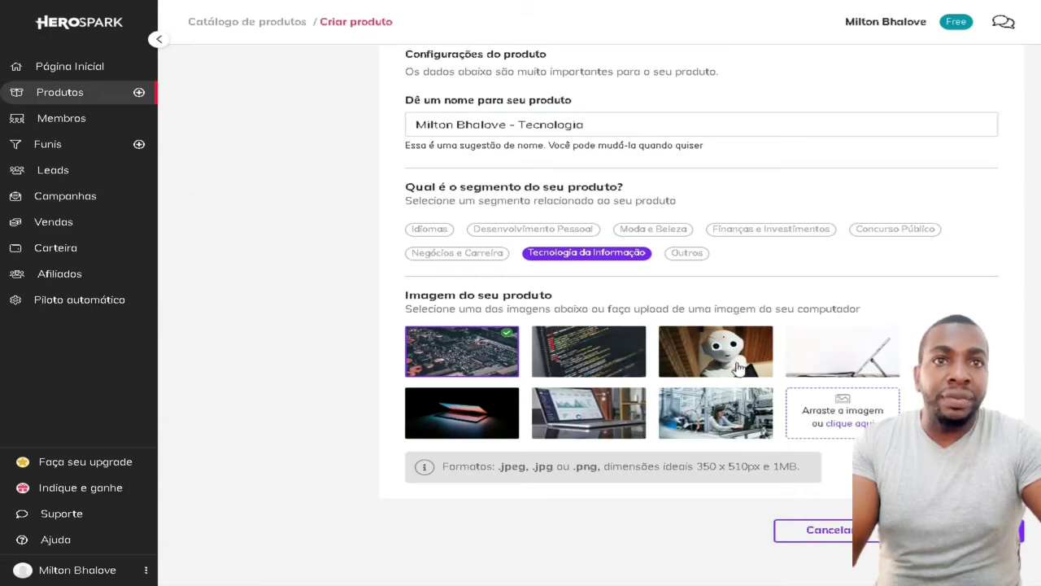
{"action": "left_click", "coordinate": [732, 428]}
{"action": "scroll", "coordinate": [535, 348], "scroll_direction": "up", "scroll_amount": 1}
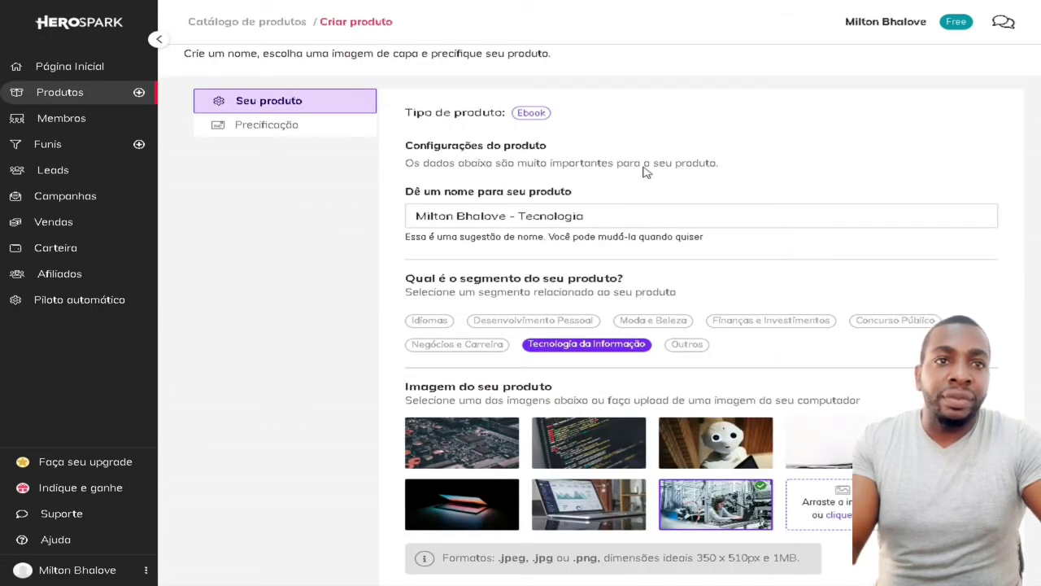
{"action": "scroll", "coordinate": [645, 171], "scroll_direction": "down", "scroll_amount": 1}
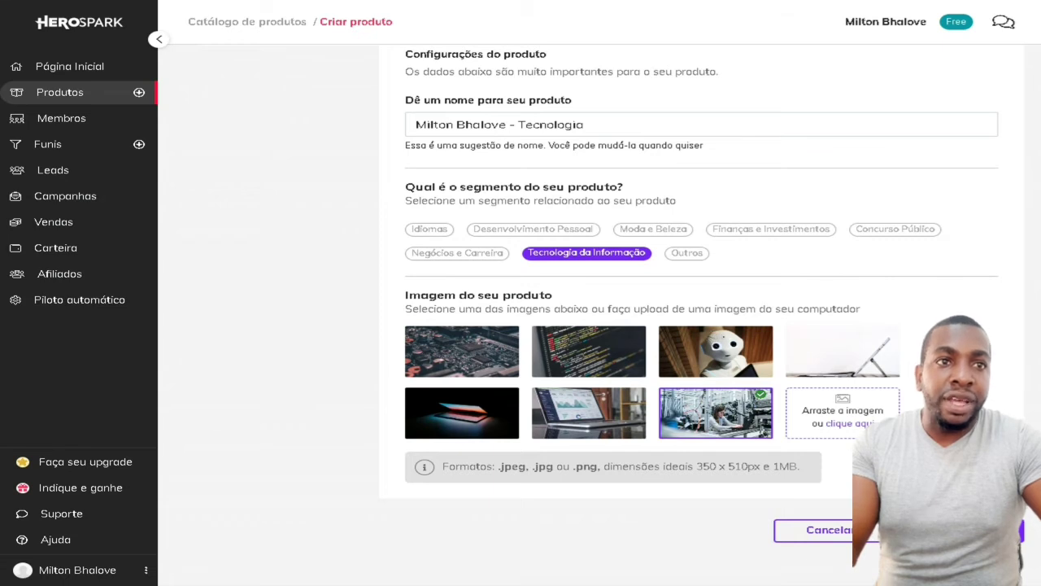
{"action": "left_click", "coordinate": [967, 530]}
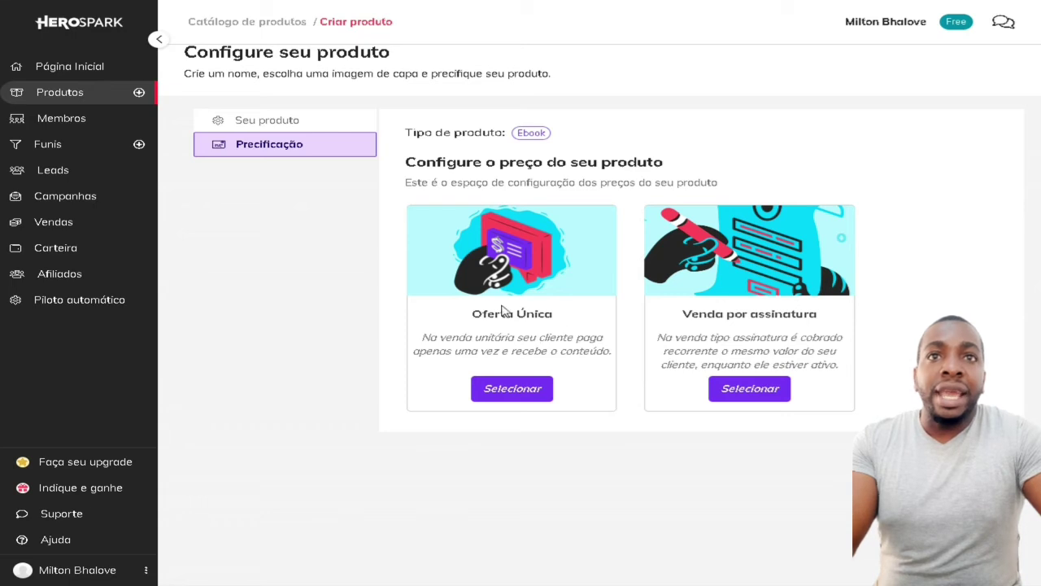
Choose Oferta Única pricing and replace the 1,99 product price with 2,20
{"action": "left_click_drag", "start_coordinate": [494, 313], "coordinate": [565, 319]}
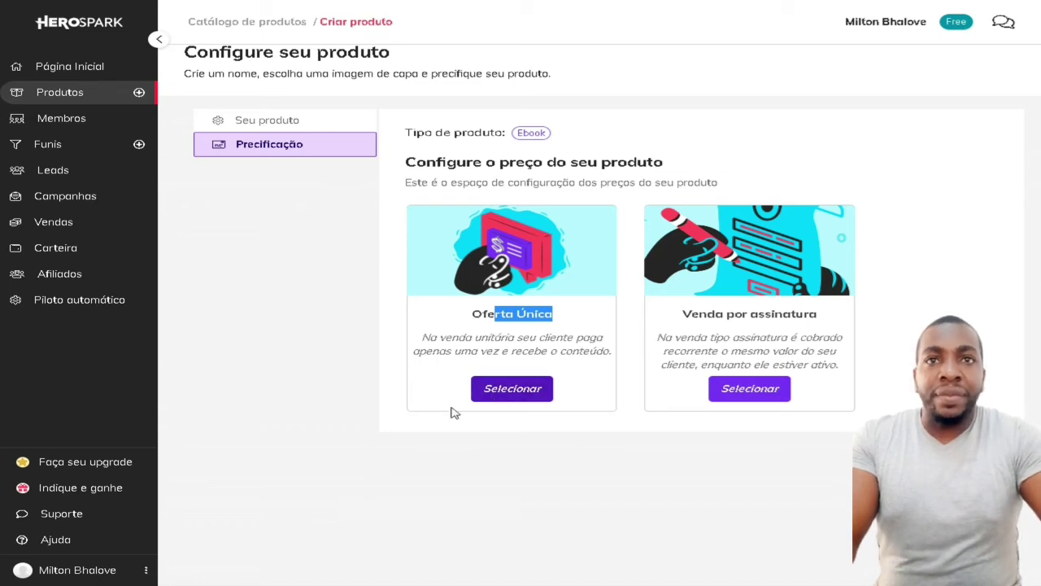
{"action": "left_click", "coordinate": [521, 398]}
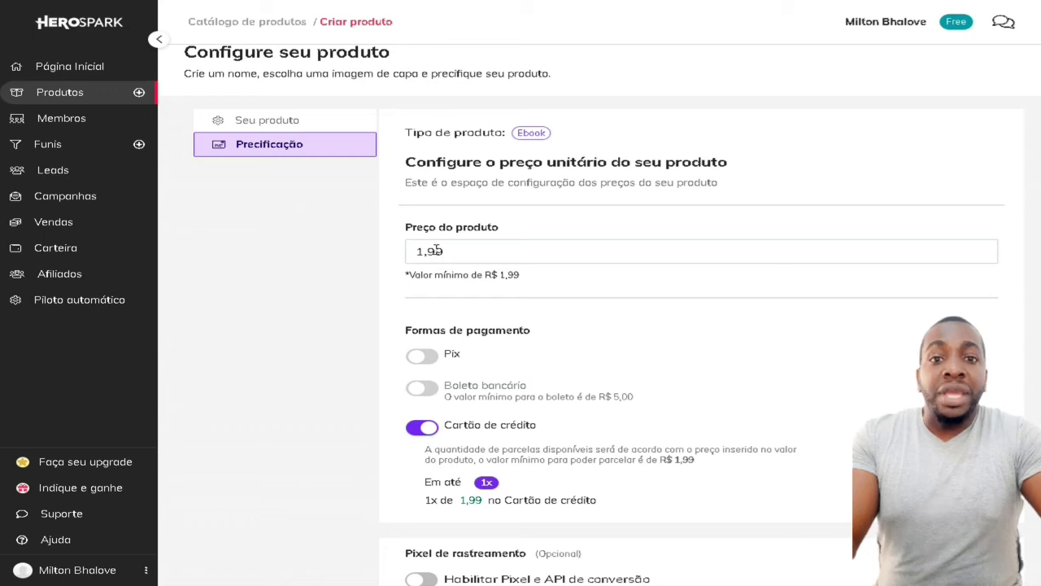
{"action": "left_click_drag", "start_coordinate": [448, 249], "coordinate": [337, 252]}
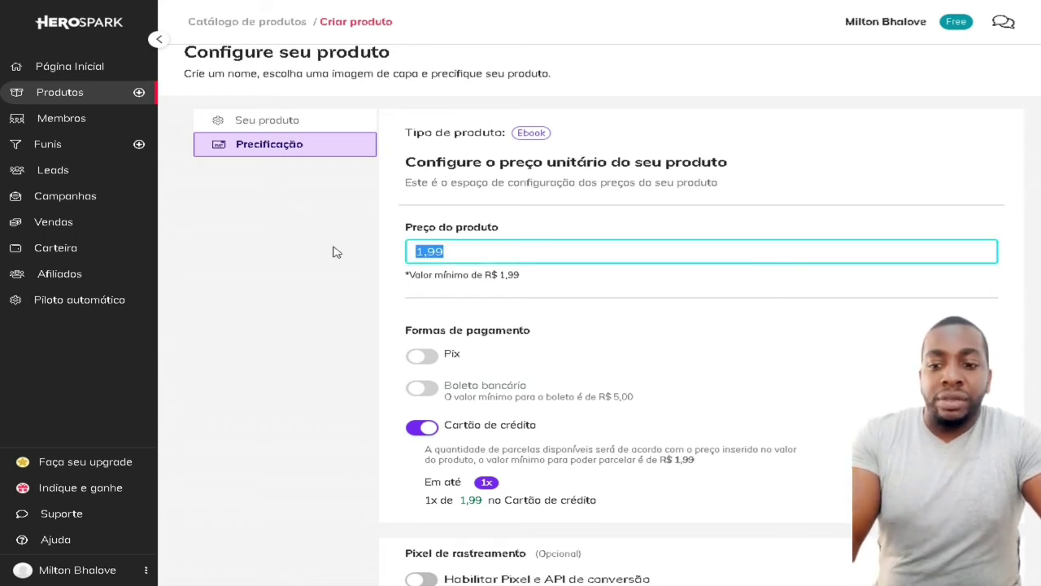
{"action": "type", "text": "0,02"}
{"action": "left_click", "coordinate": [575, 290]}
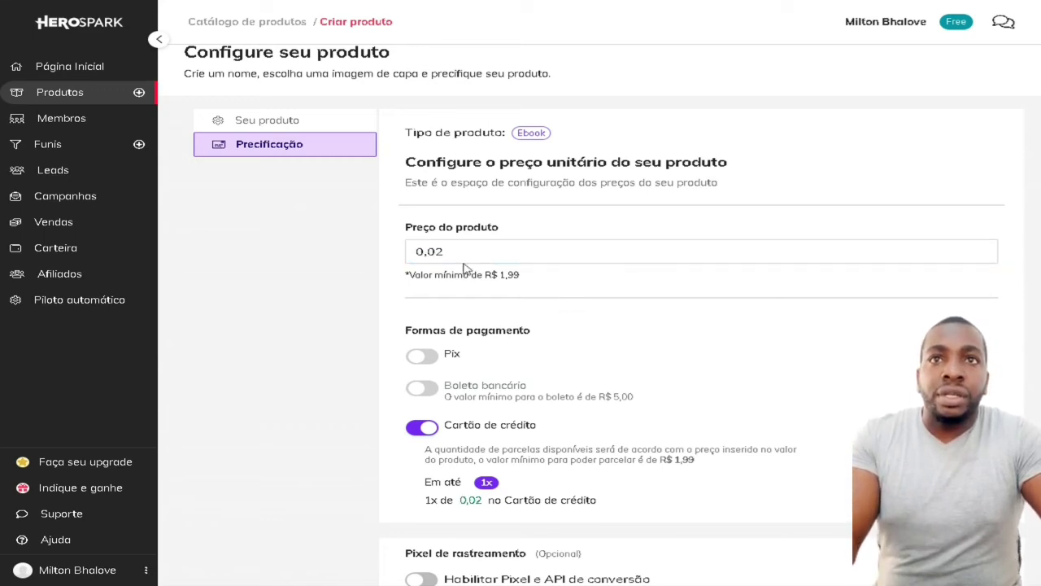
{"action": "left_click_drag", "start_coordinate": [451, 251], "coordinate": [366, 258]}
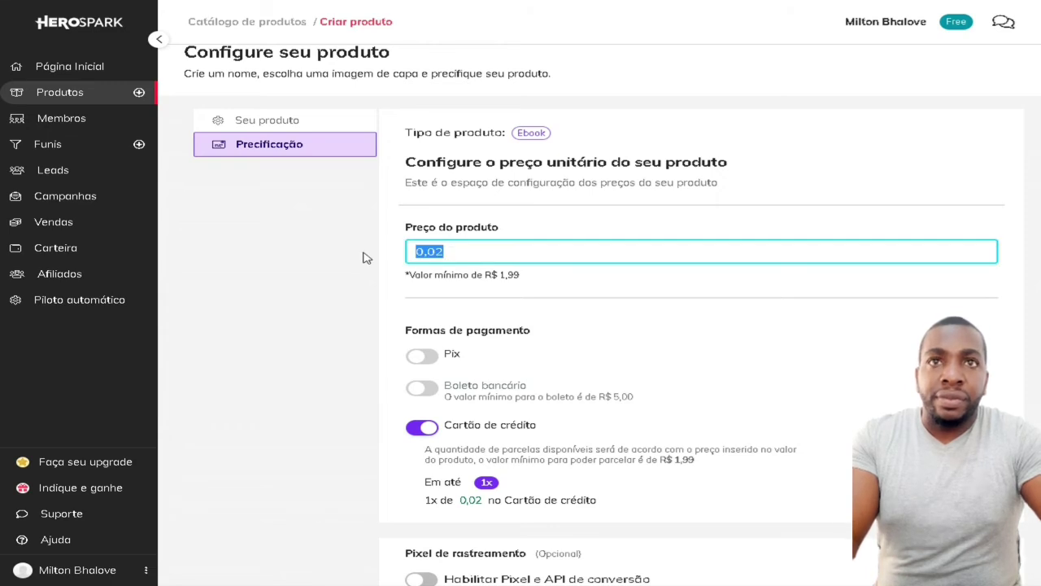
{"action": "type", "text": "220"}
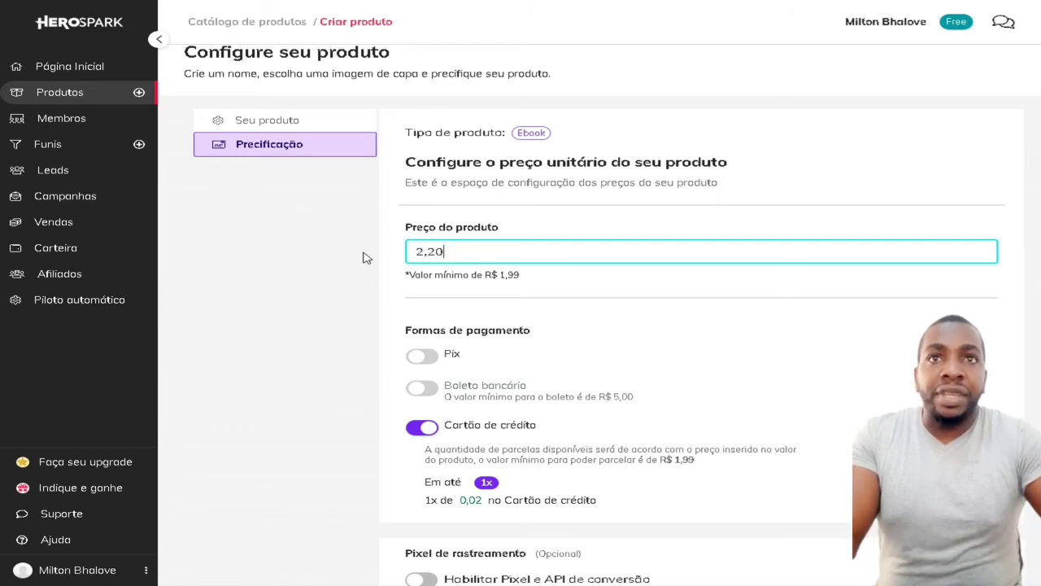
{"action": "left_click", "coordinate": [538, 286]}
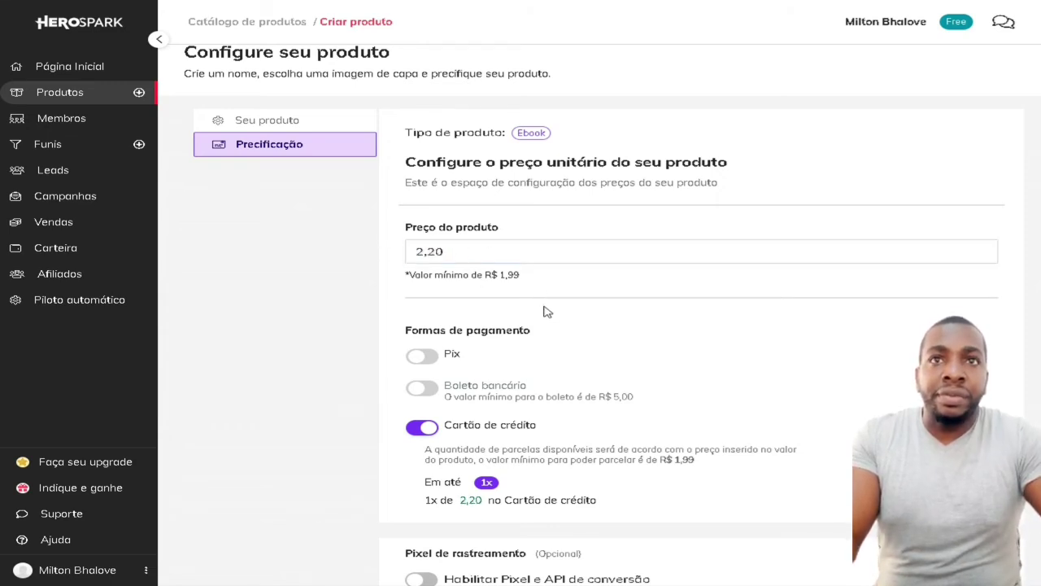
{"action": "scroll", "coordinate": [544, 311], "scroll_direction": "down", "scroll_amount": 1}
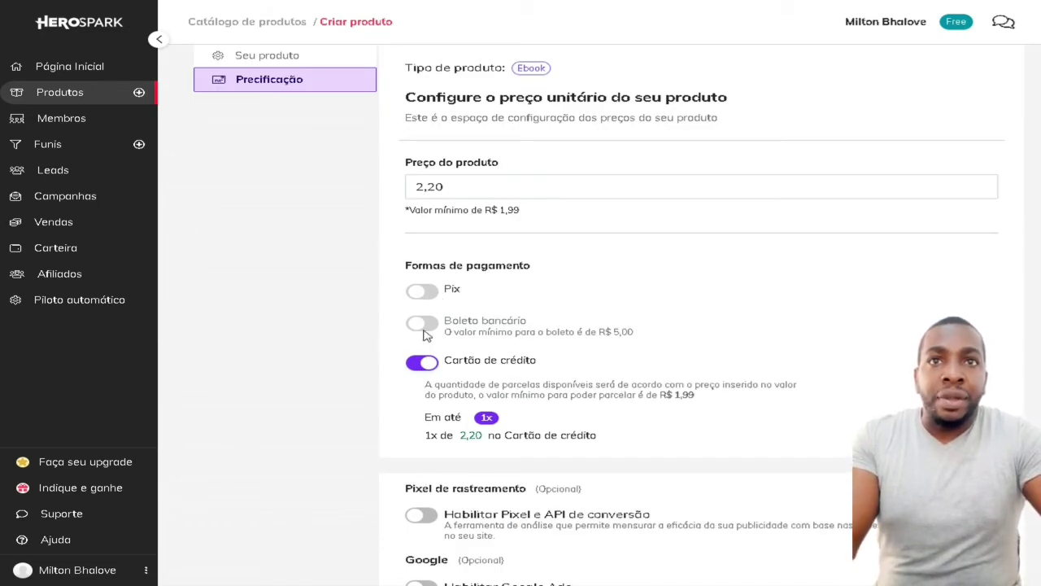
{"action": "scroll", "coordinate": [533, 370], "scroll_direction": "down", "scroll_amount": 1}
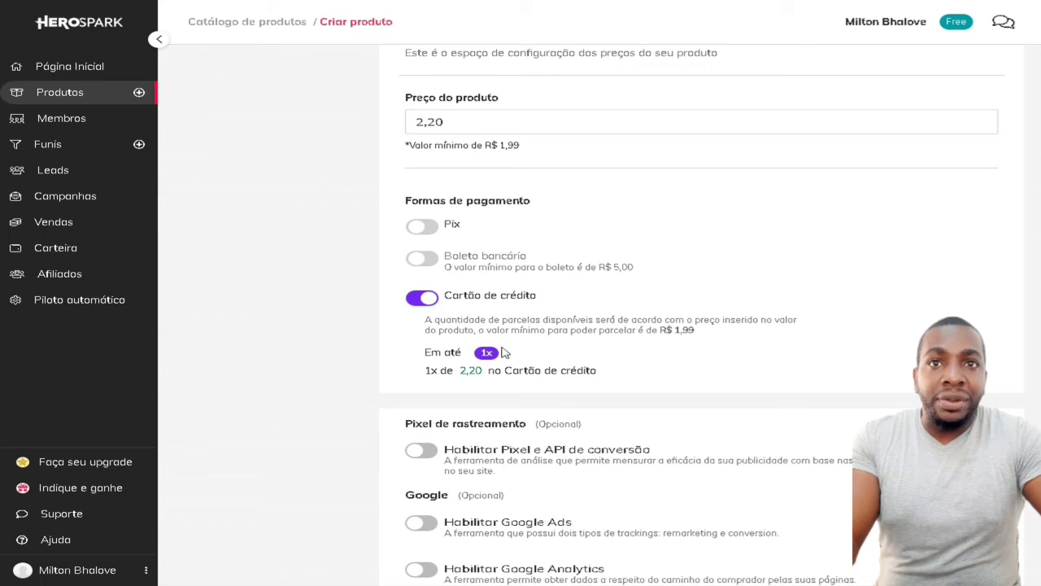
{"action": "scroll", "coordinate": [496, 382], "scroll_direction": "down", "scroll_amount": 1}
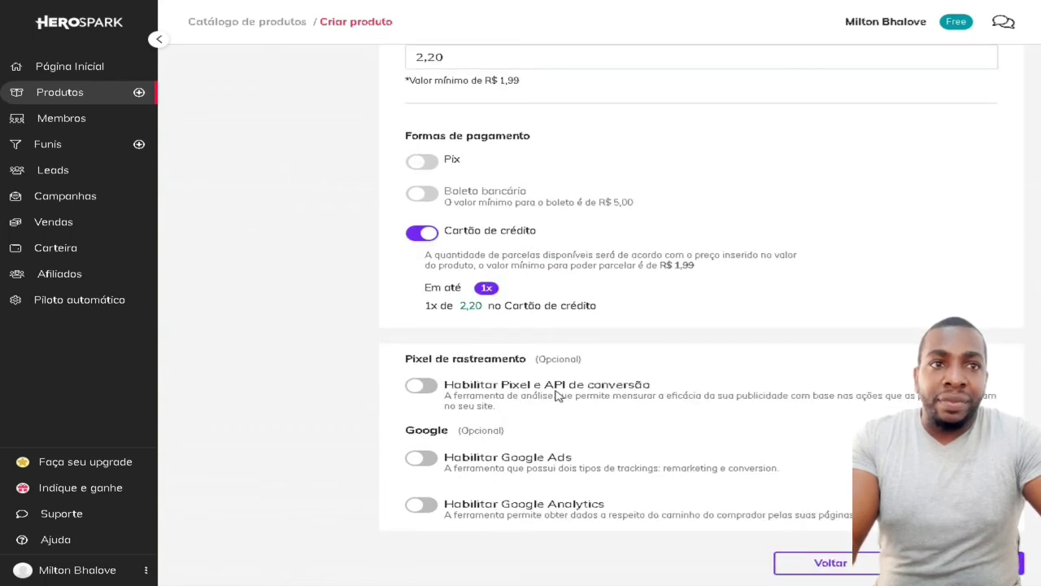
{"action": "scroll", "coordinate": [561, 398], "scroll_direction": "down", "scroll_amount": 1}
{"action": "left_click", "coordinate": [421, 355]}
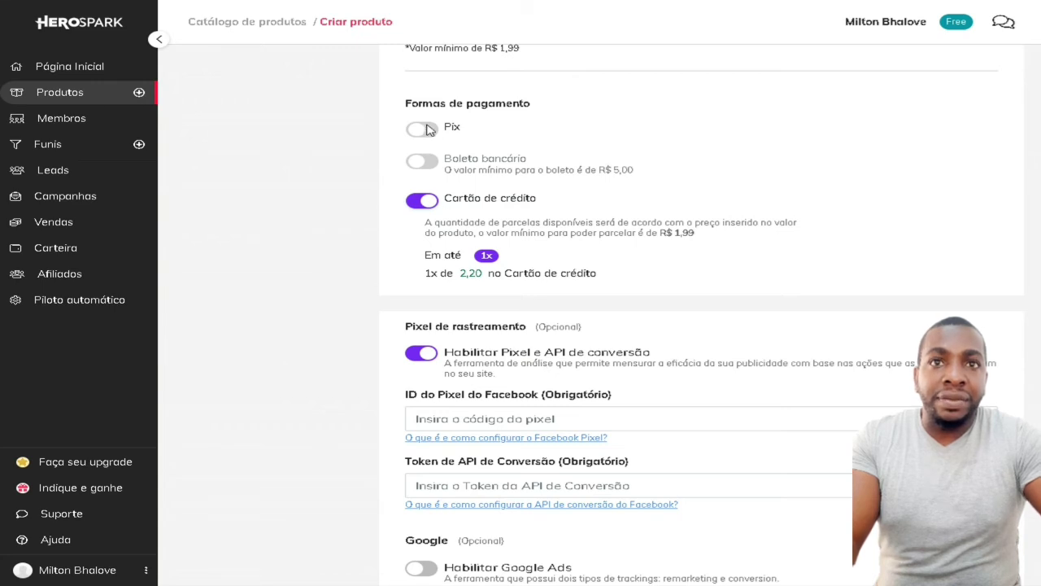
{"action": "scroll", "coordinate": [568, 388], "scroll_direction": "down", "scroll_amount": 1}
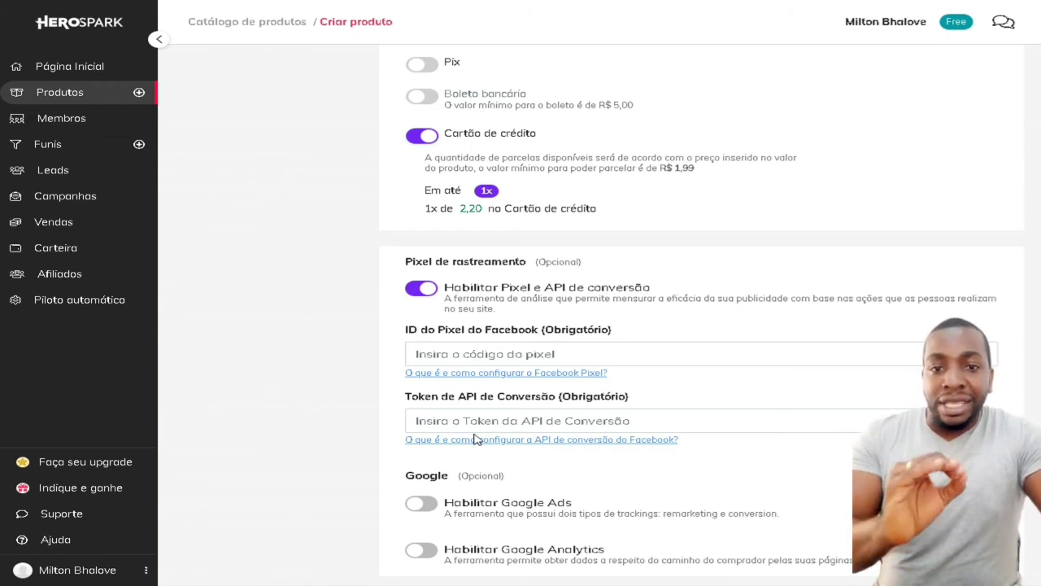
{"action": "left_click", "coordinate": [422, 288]}
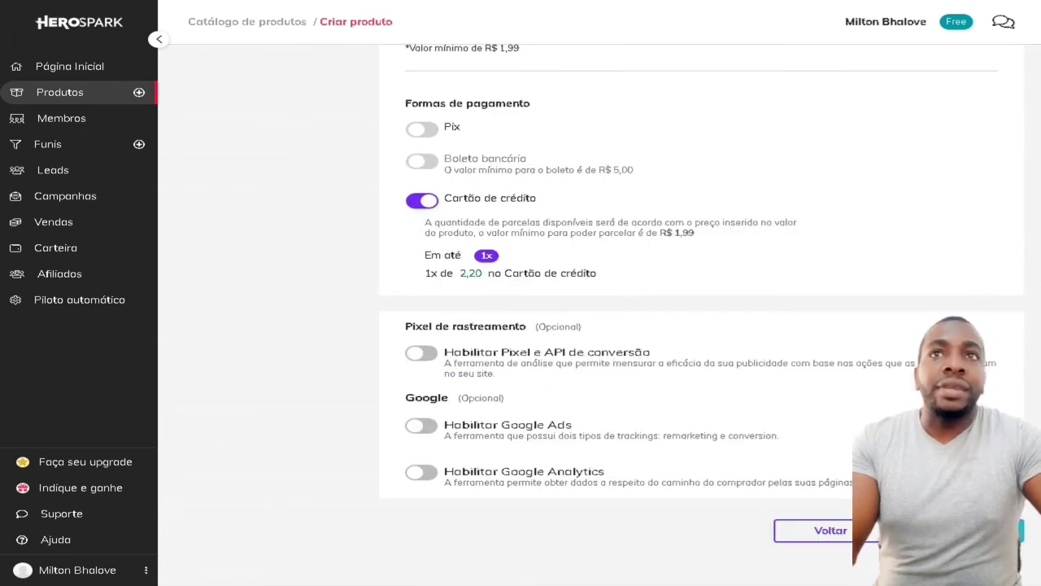
Create the ebook product and open its sales page link in a new tab
{"action": "left_click", "coordinate": [801, 527]}
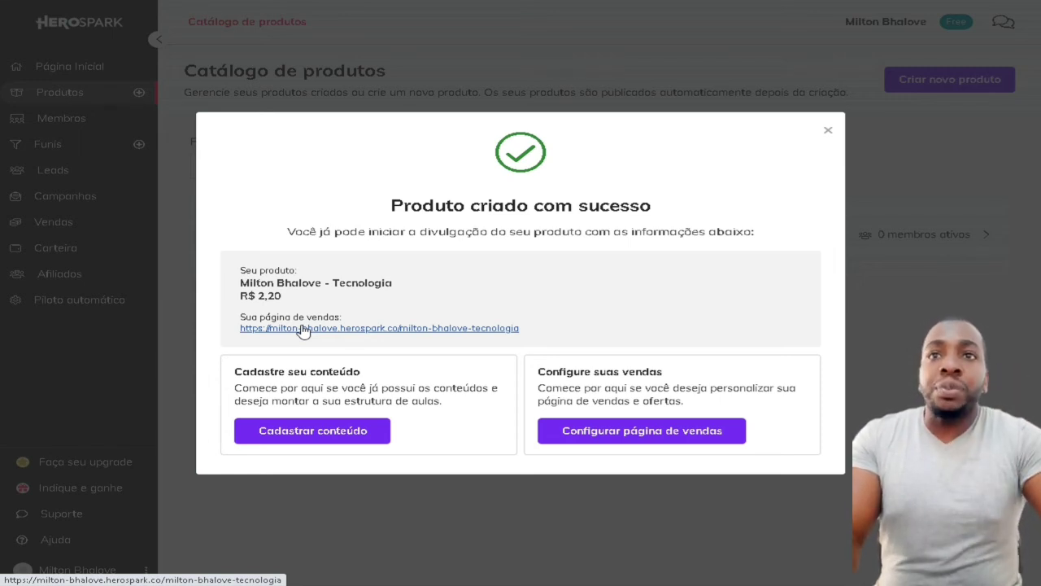
{"action": "right_click", "coordinate": [334, 330]}
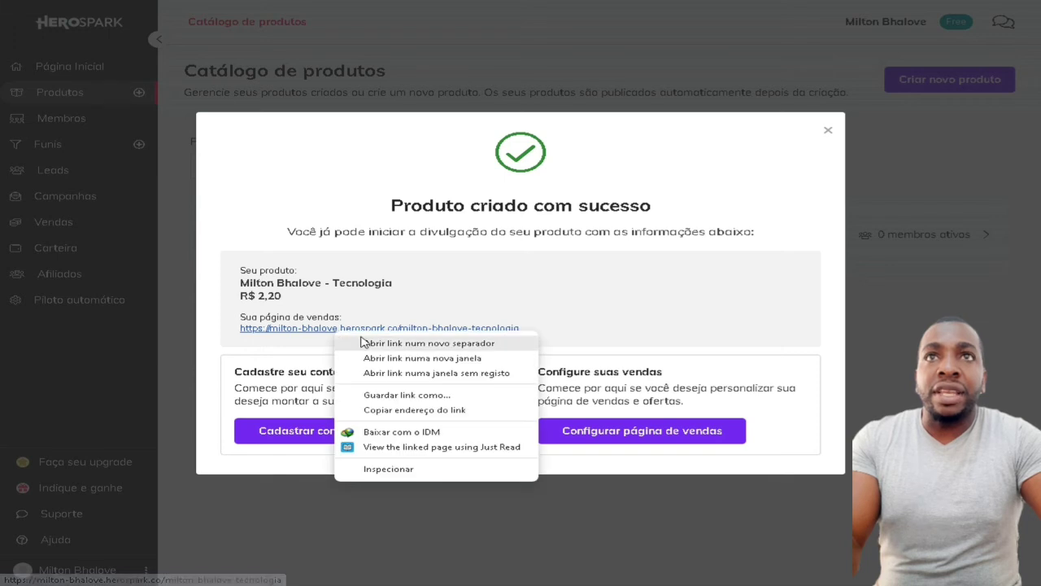
{"action": "left_click", "coordinate": [375, 344]}
{"action": "key", "text": "ctrl+Tab"}
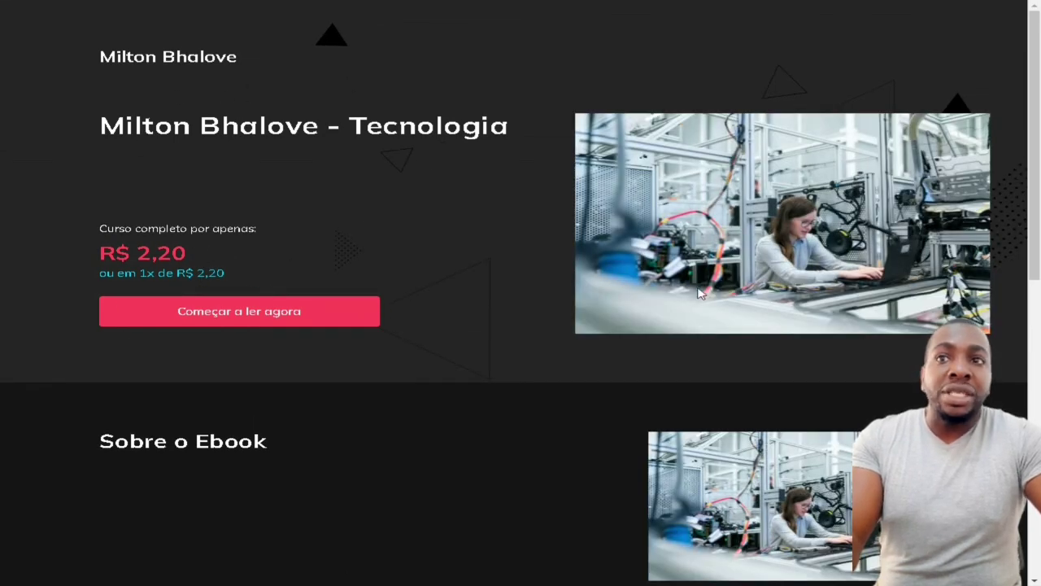
Scroll through the published sales page, then dismiss the confirmation and open Carteira
{"action": "scroll", "coordinate": [729, 270], "scroll_direction": "down", "scroll_amount": 3}
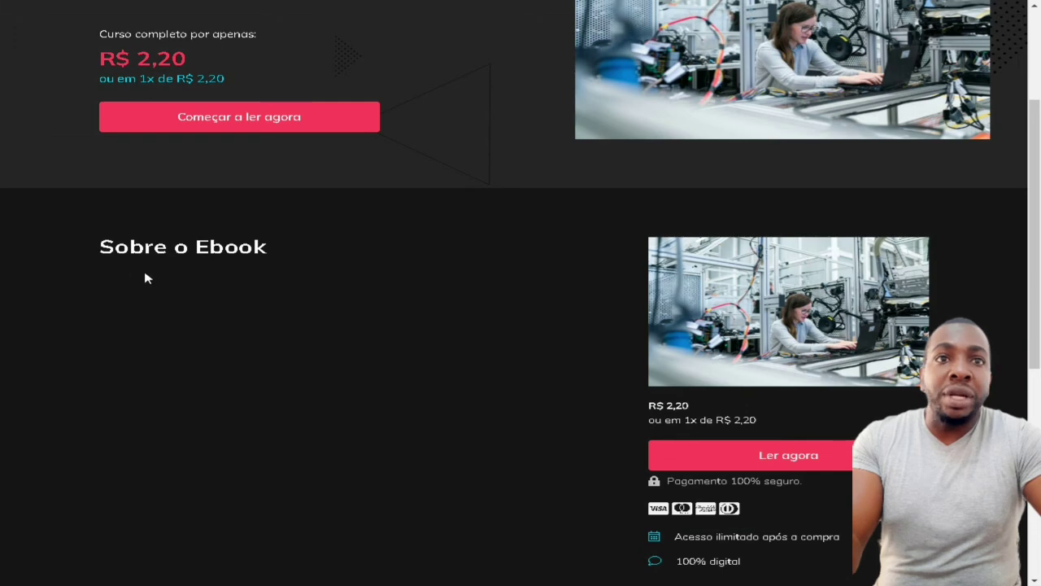
{"action": "scroll", "coordinate": [146, 276], "scroll_direction": "down", "scroll_amount": 2}
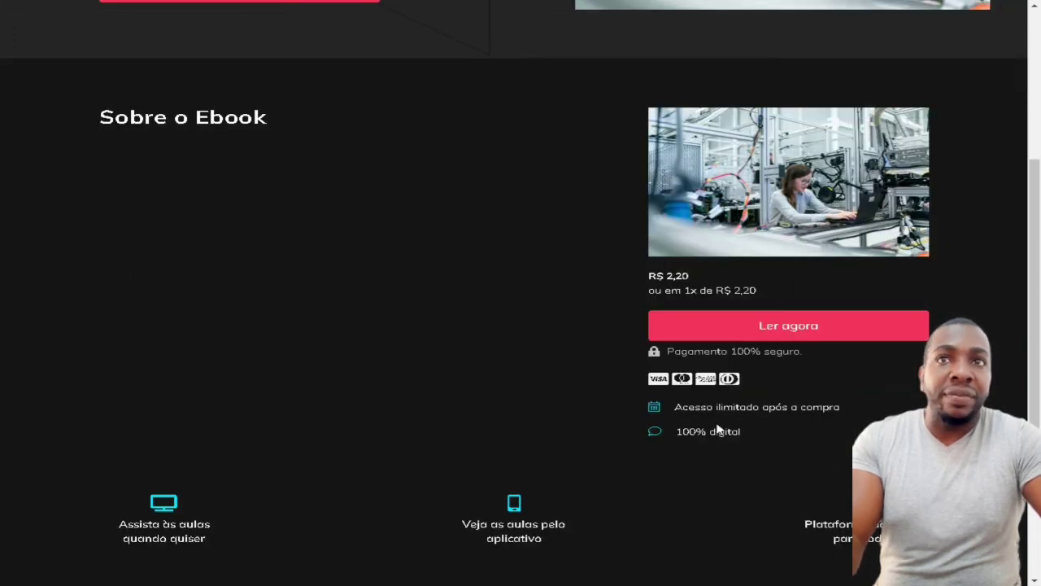
{"action": "left_click", "coordinate": [679, 319]}
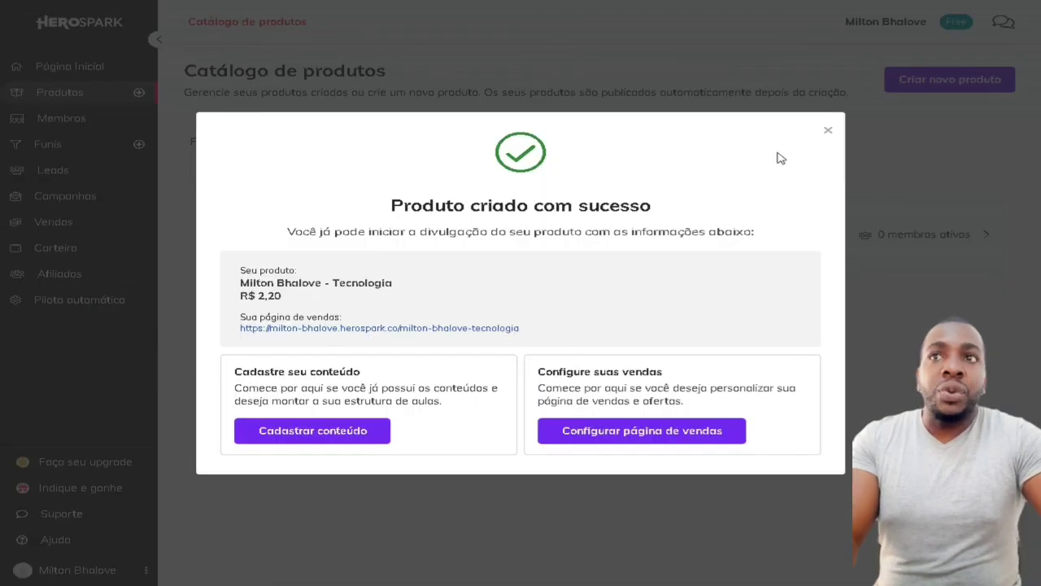
{"action": "left_click", "coordinate": [828, 130]}
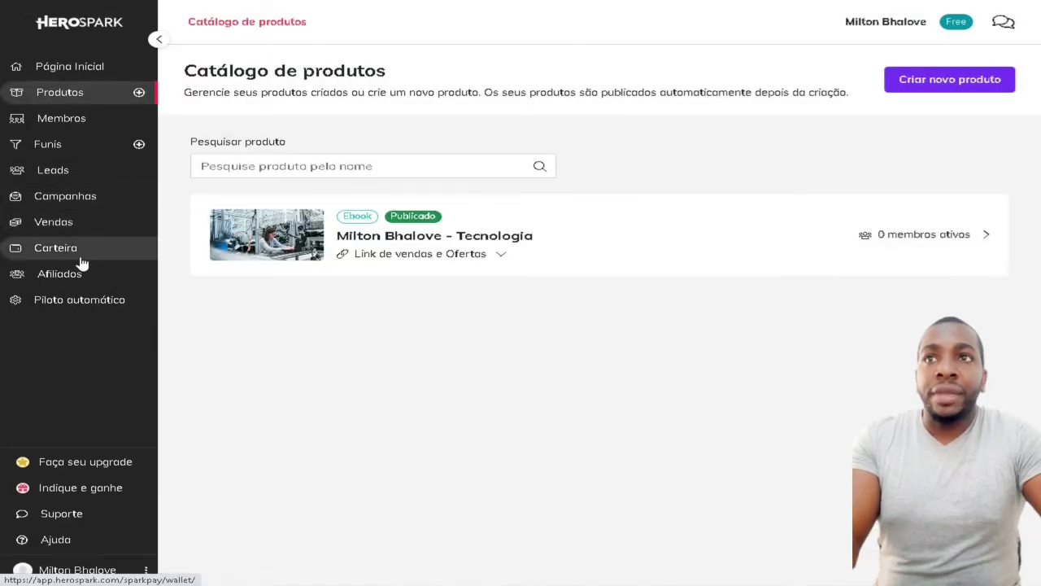
{"action": "left_click", "coordinate": [85, 254]}
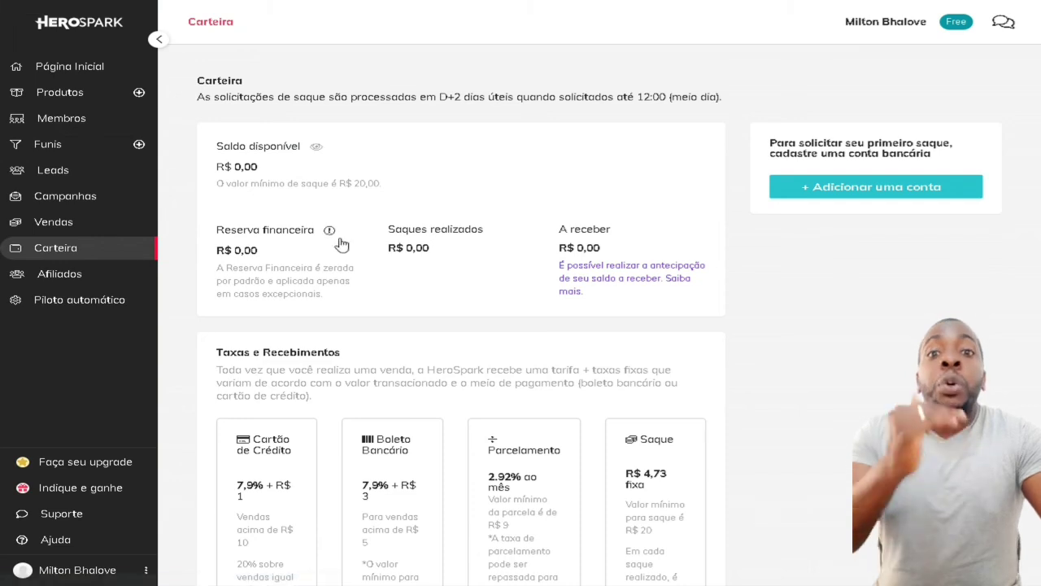